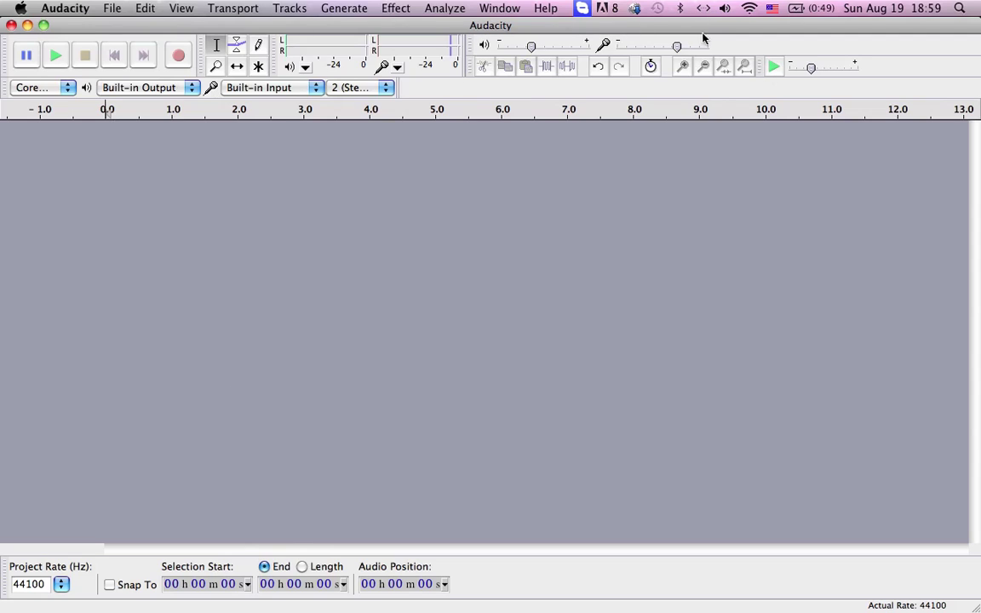
Record a voice clip about 3 seconds long on a new stereo track.
{"action": "left_click", "coordinate": [177, 57]}
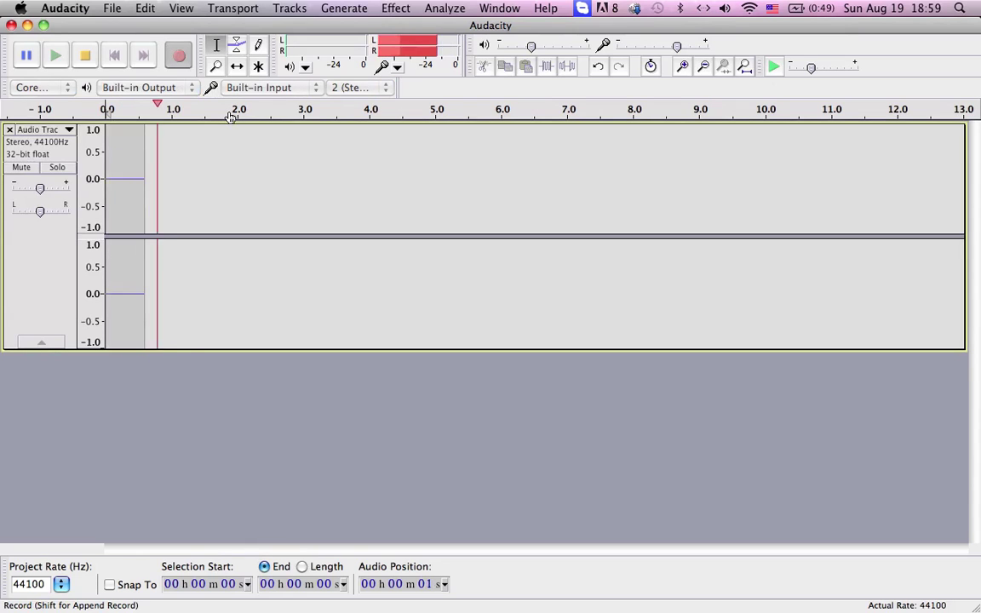
{"action": "left_click", "coordinate": [85, 56]}
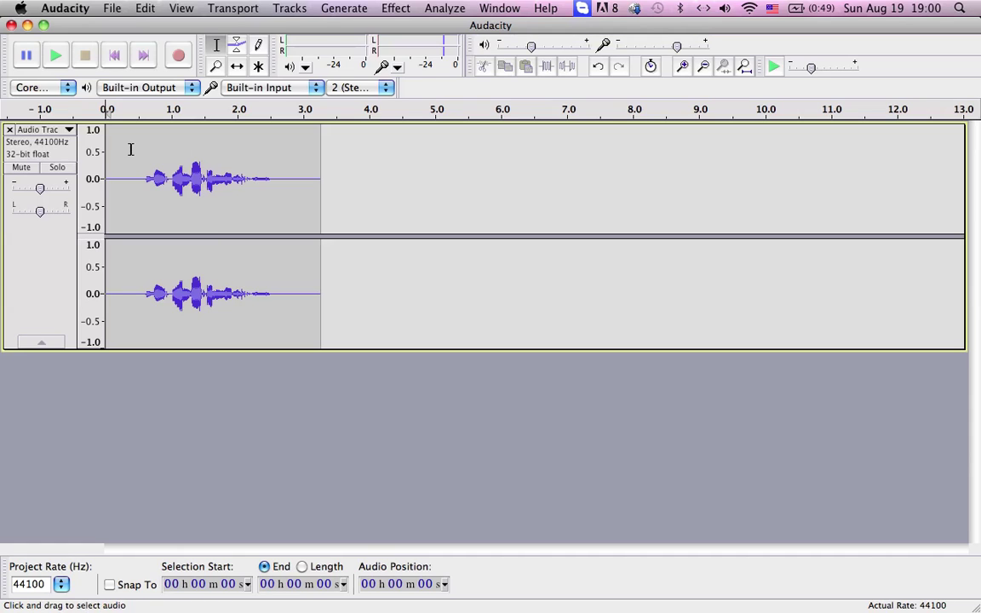
Export the recording to the Desktop as fgesd.aiff in AIFF signed 16 bit PCM format, replacing the existing file and keeping its metadata tags.
{"action": "left_click", "coordinate": [180, 7]}
{"action": "mouse_move", "coordinate": [112, 8]}
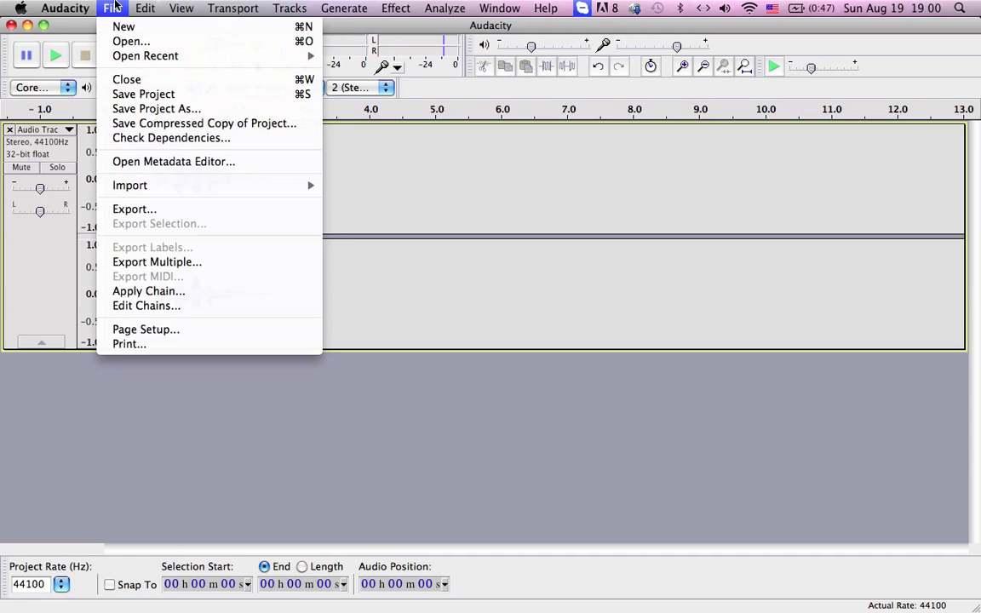
{"action": "left_click", "coordinate": [196, 211]}
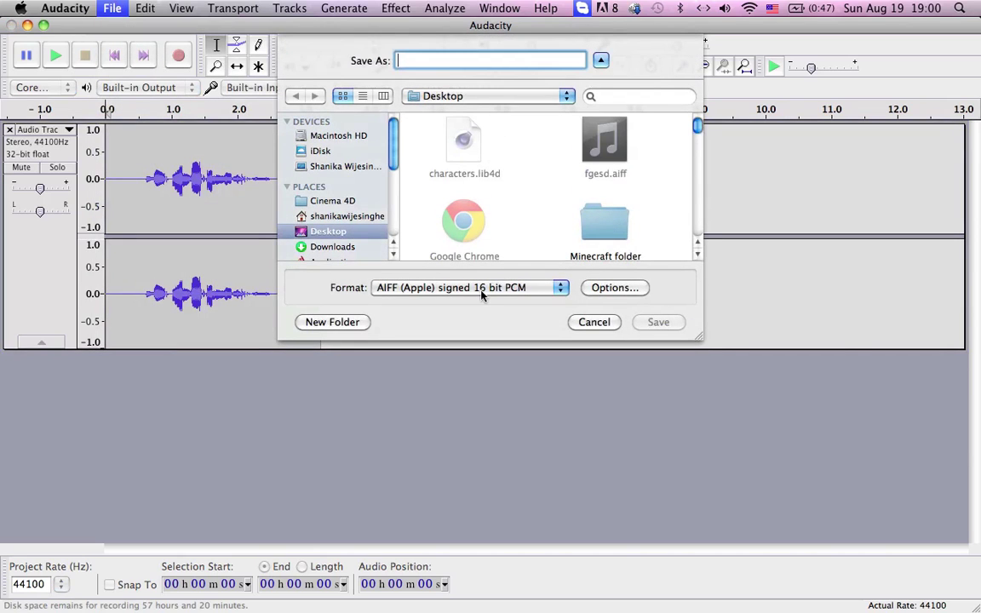
{"action": "left_click", "coordinate": [467, 288]}
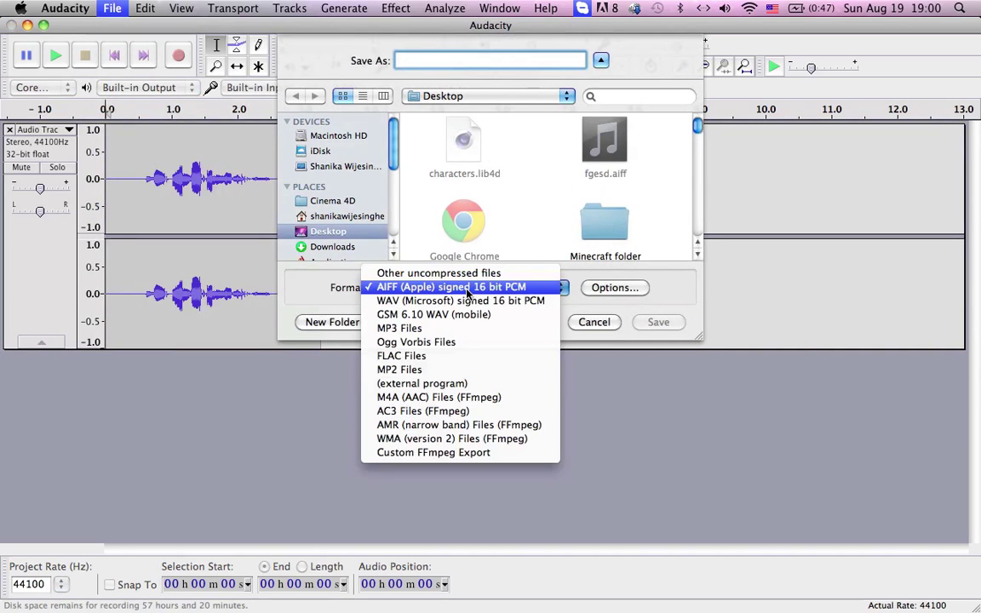
{"action": "left_click", "coordinate": [539, 291]}
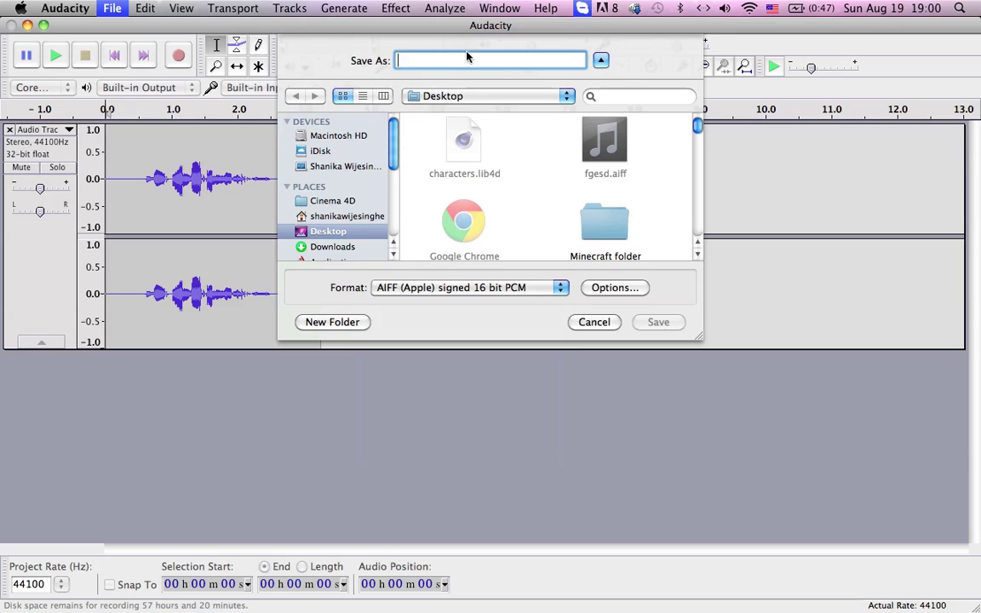
{"action": "type", "text": "fgesd.aiff"}
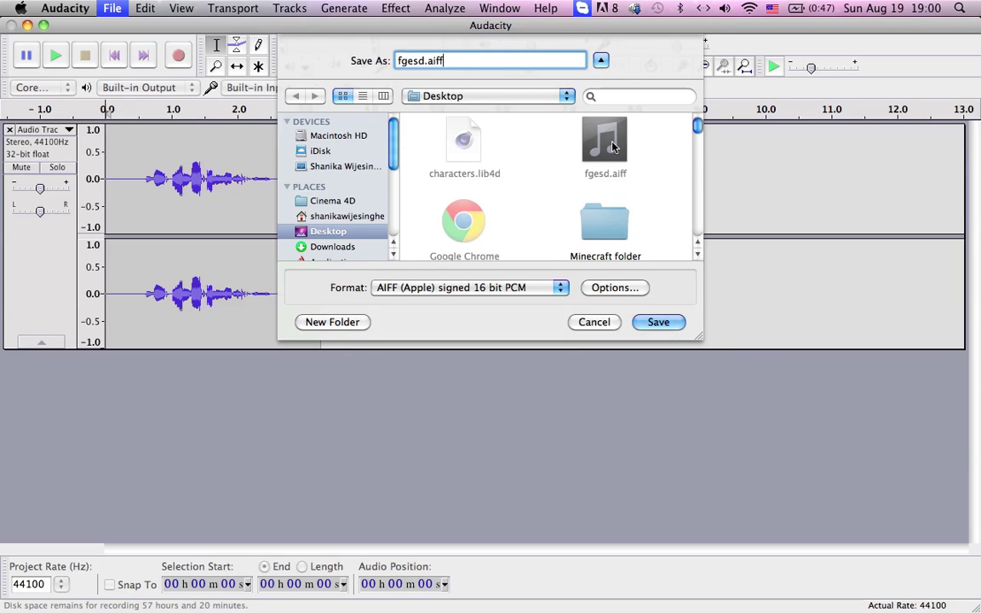
{"action": "left_click", "coordinate": [658, 321]}
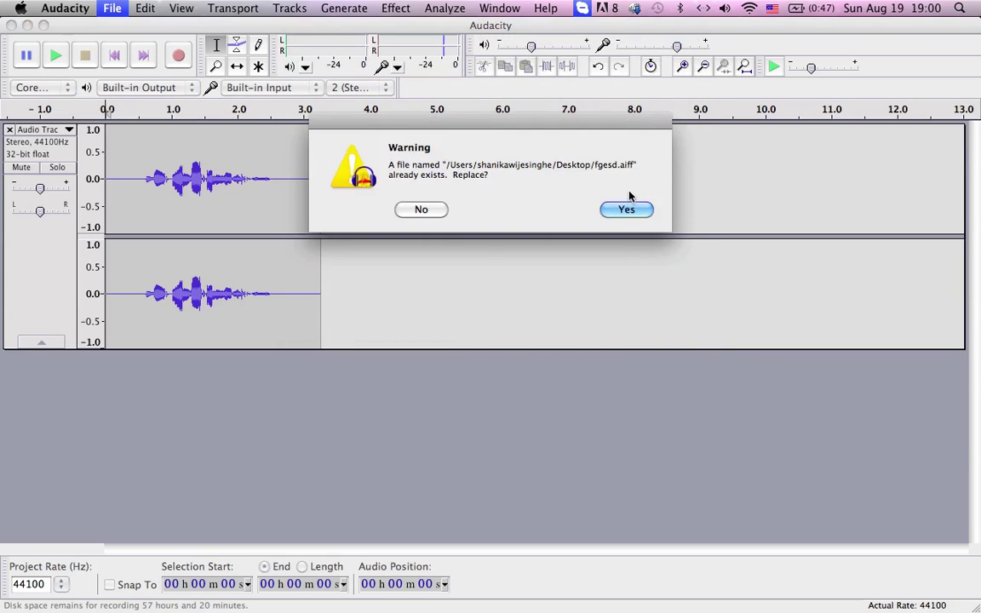
{"action": "left_click", "coordinate": [626, 208]}
{"action": "left_click", "coordinate": [545, 201]}
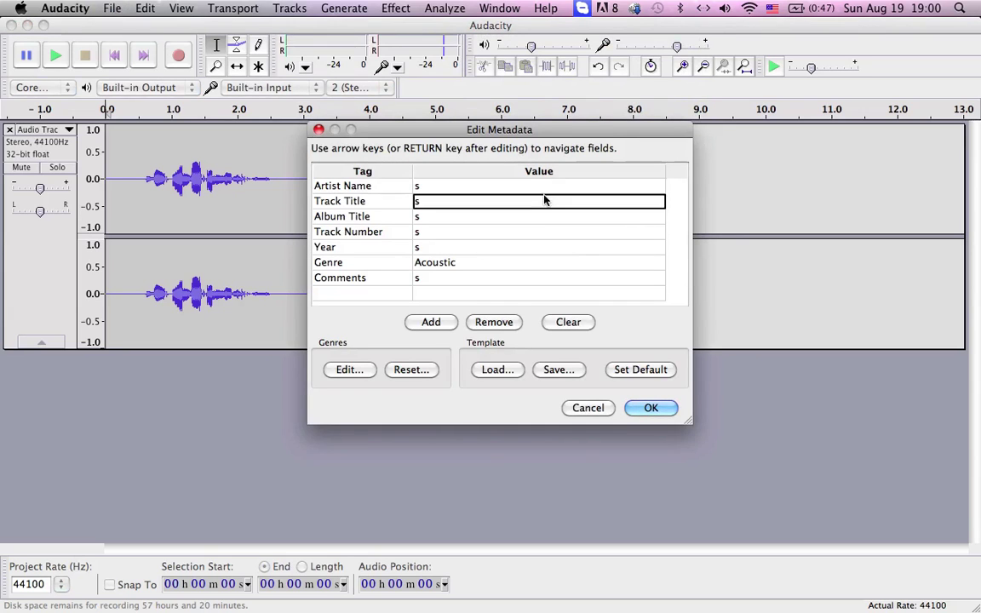
{"action": "key", "text": "Return"}
{"action": "key", "text": "Return"}
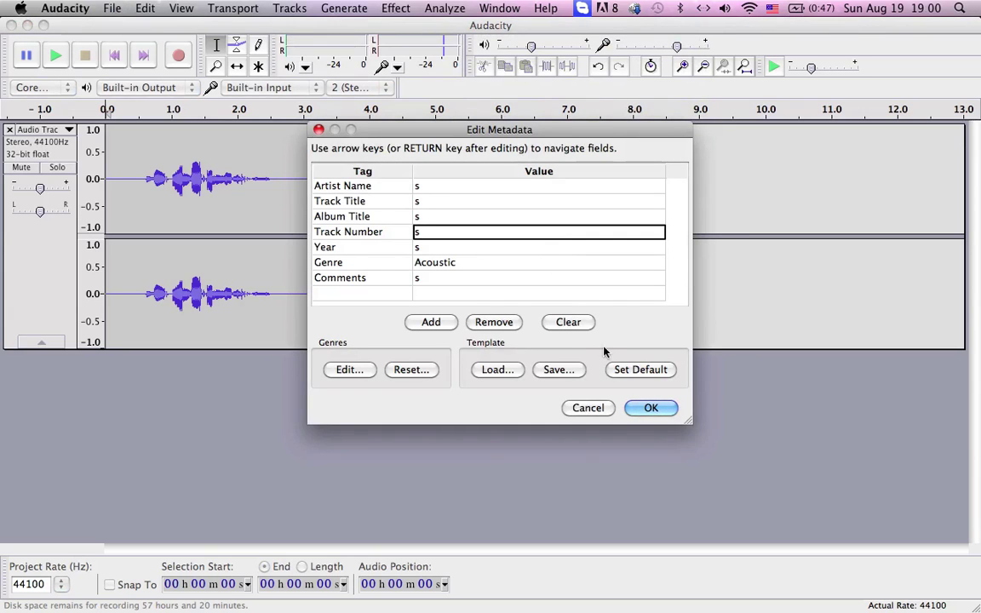
{"action": "left_click", "coordinate": [650, 408]}
Switch to CINEMA 4D and create a new empty project.
{"action": "key", "text": "F3"}
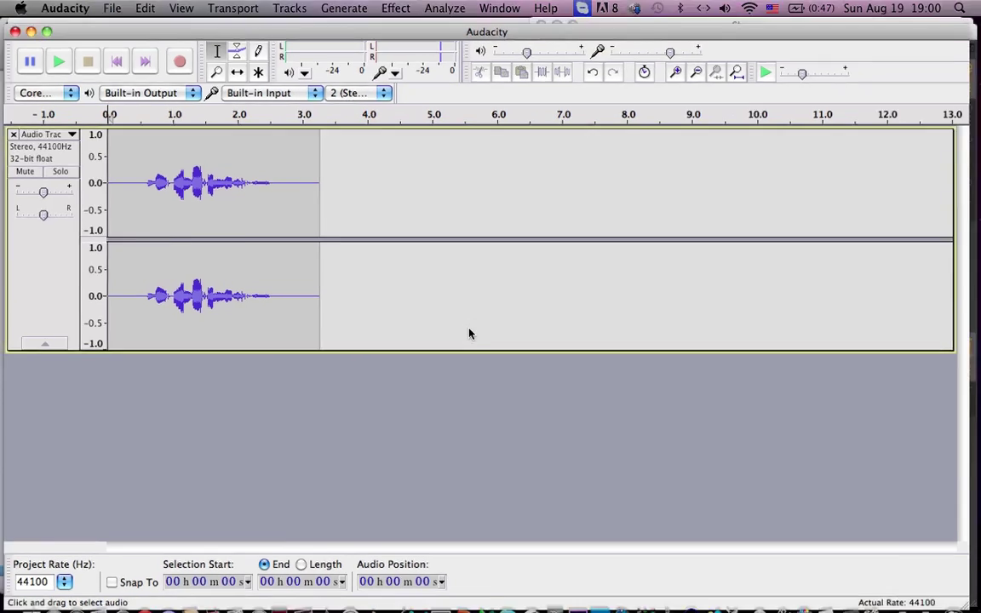
{"action": "left_click", "coordinate": [647, 464]}
{"action": "left_click", "coordinate": [647, 463]}
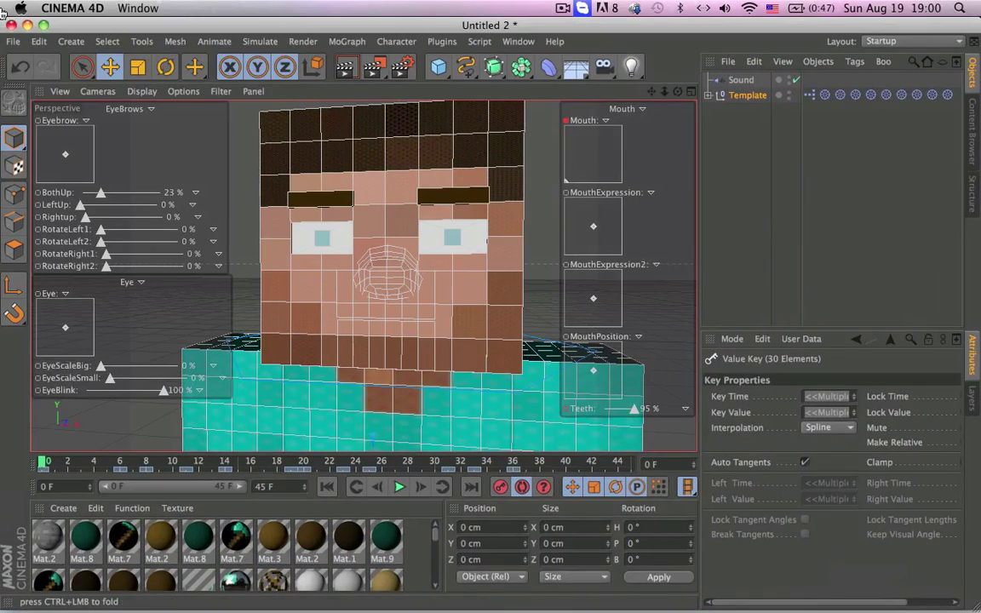
{"action": "left_click", "coordinate": [13, 41]}
{"action": "left_click", "coordinate": [26, 64]}
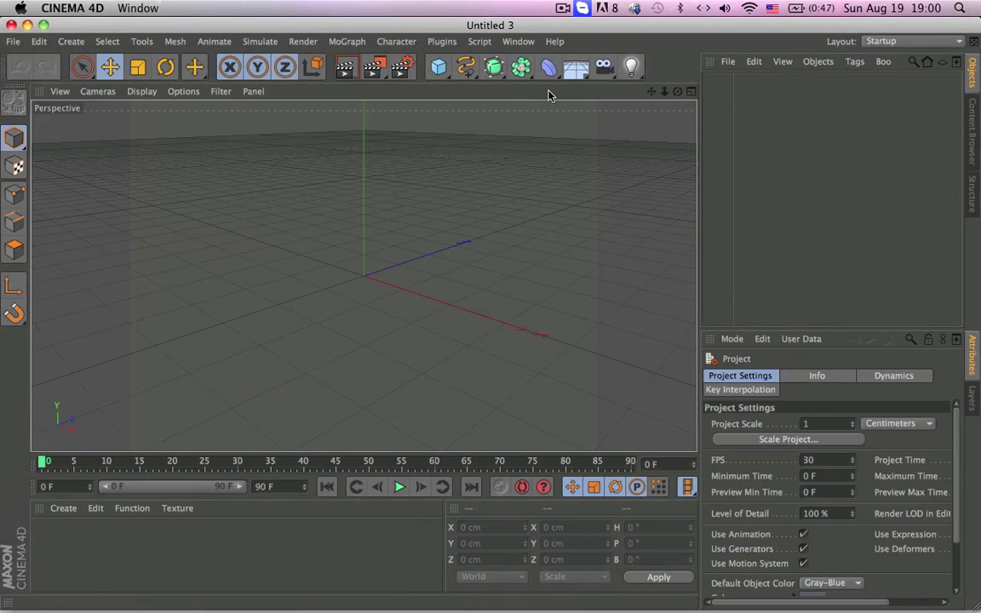
Load the Template character from the content library into the empty scene.
{"action": "left_click", "coordinate": [971, 128]}
{"action": "left_click", "coordinate": [733, 104]}
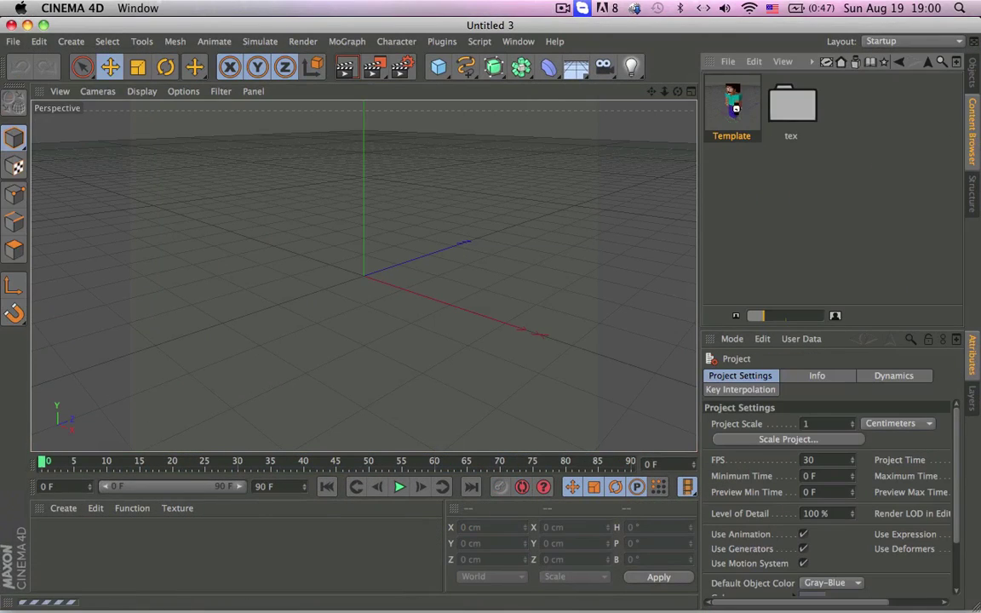
{"action": "left_click_drag", "start_coordinate": [357, 188], "coordinate": [339, 165]}
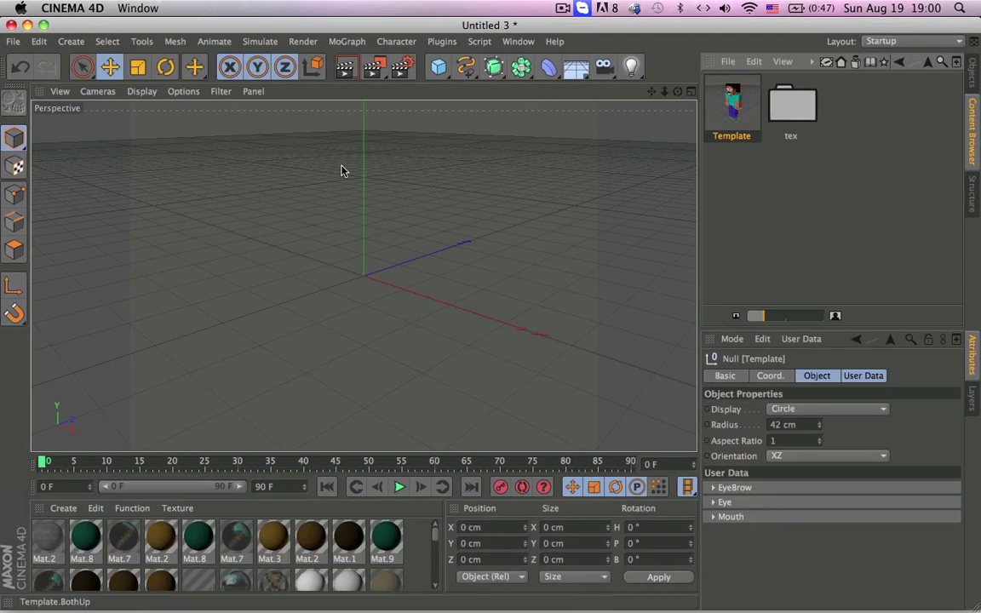
Examine the character's face up close from the front in the perspective view.
{"action": "scroll", "coordinate": [374, 190], "scroll_direction": "up", "scroll_amount": 5}
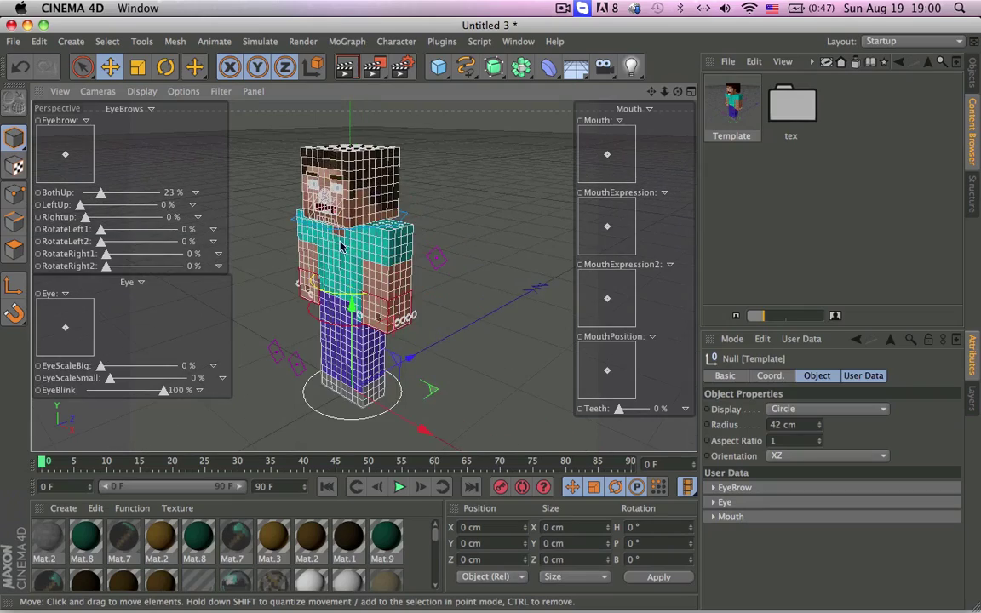
{"action": "scroll", "coordinate": [539, 221], "scroll_direction": "up", "scroll_amount": 6}
{"action": "scroll", "coordinate": [539, 221], "scroll_direction": "down", "scroll_amount": 8}
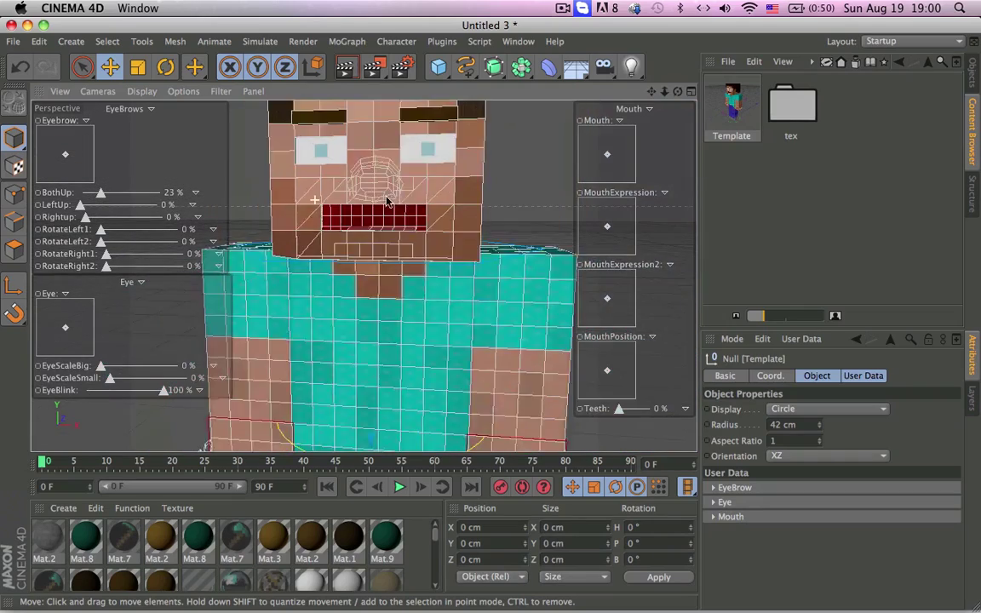
{"action": "scroll", "coordinate": [434, 203], "scroll_direction": "up", "scroll_amount": 5}
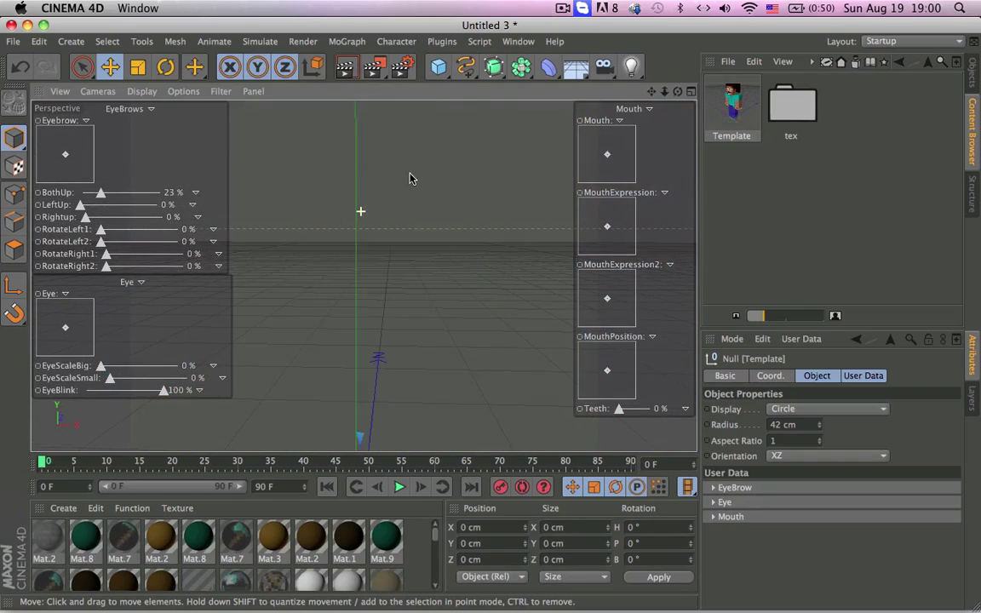
{"action": "scroll", "coordinate": [417, 196], "scroll_direction": "down", "scroll_amount": 6}
{"action": "scroll", "coordinate": [406, 209], "scroll_direction": "down", "scroll_amount": 2}
{"action": "scroll", "coordinate": [405, 210], "scroll_direction": "up", "scroll_amount": 4}
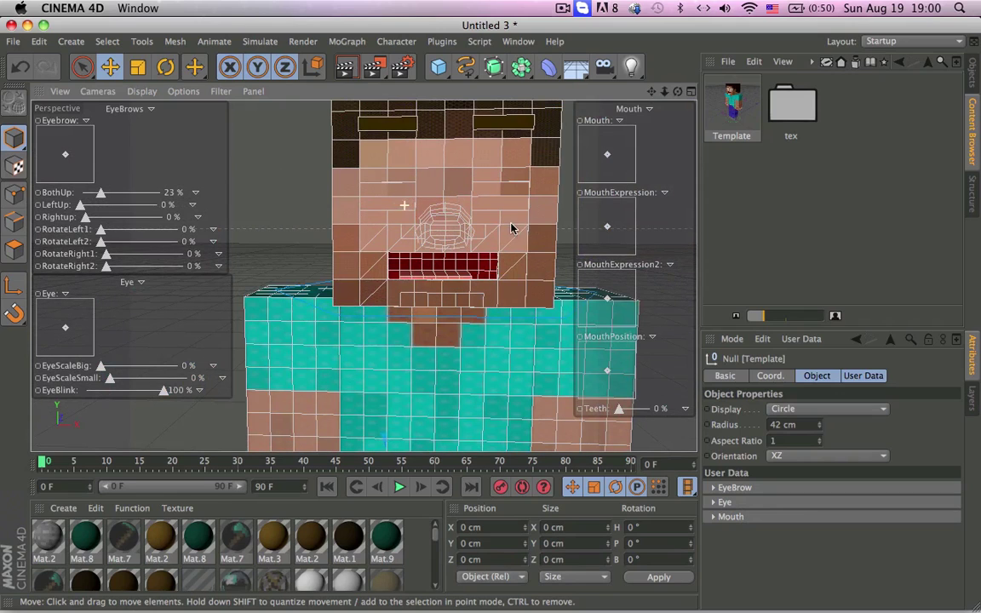
{"action": "scroll", "coordinate": [507, 221], "scroll_direction": "down", "scroll_amount": 1}
{"action": "key", "text": "super+z"}
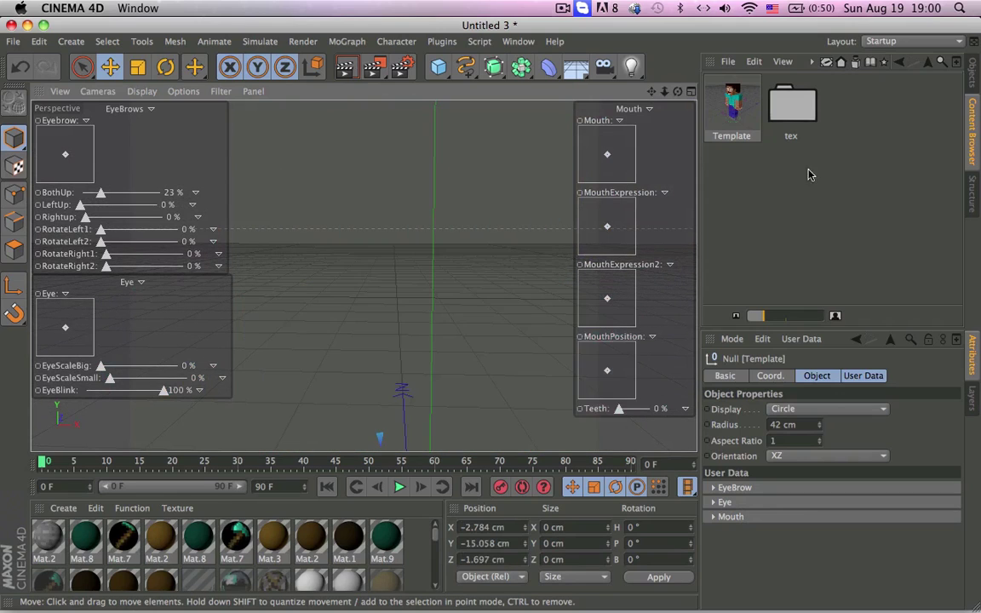
Add a MoGraph Sound effector to the scene containing the Template character.
{"action": "left_click", "coordinate": [970, 77]}
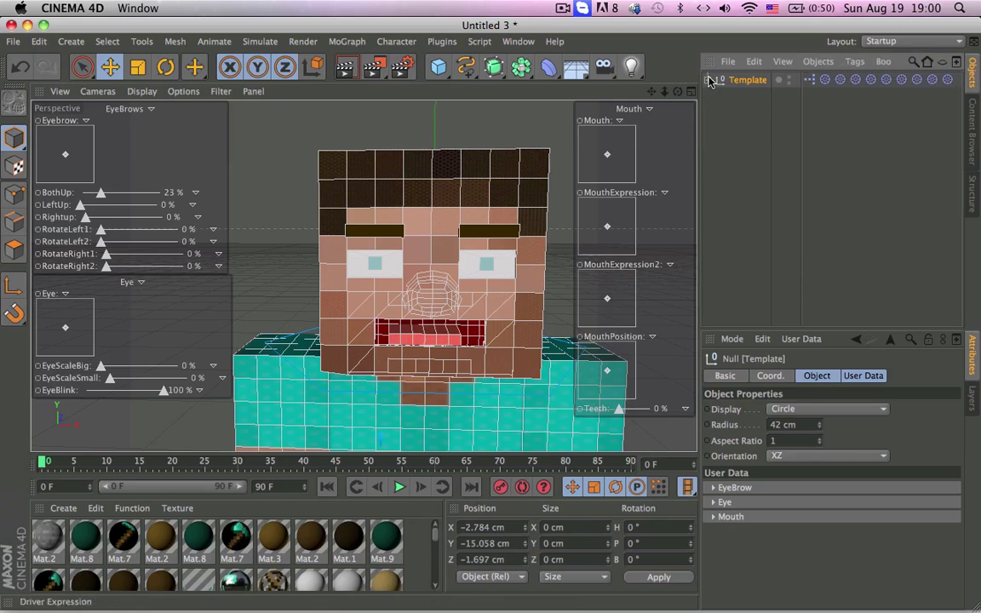
{"action": "left_click", "coordinate": [753, 106]}
{"action": "middle_click_drag", "start_coordinate": [466, 246], "coordinate": [457, 180], "text": "alt"}
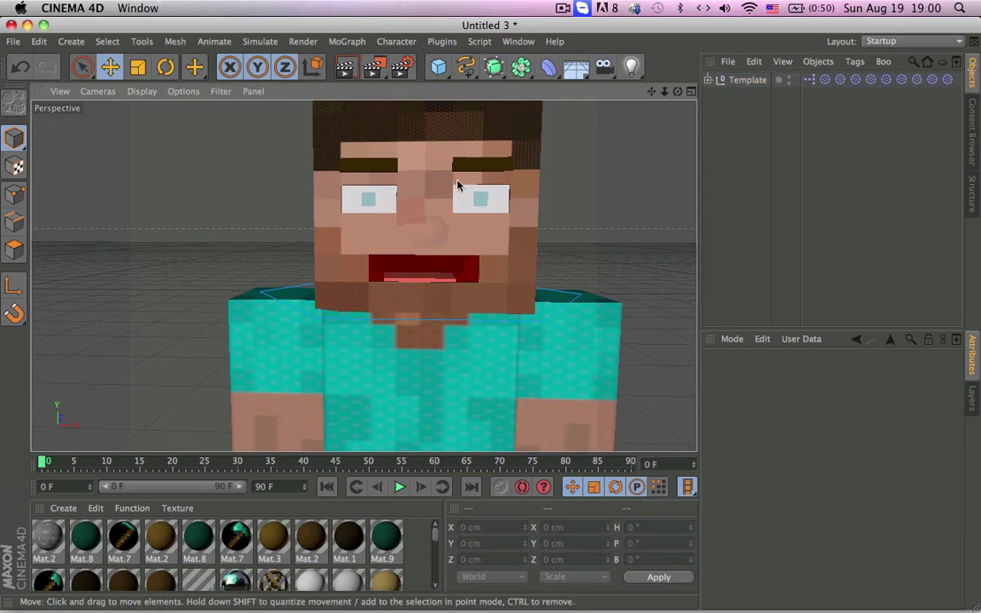
{"action": "left_click", "coordinate": [753, 79]}
{"action": "middle_click_drag", "start_coordinate": [396, 301], "coordinate": [367, 314], "text": "alt"}
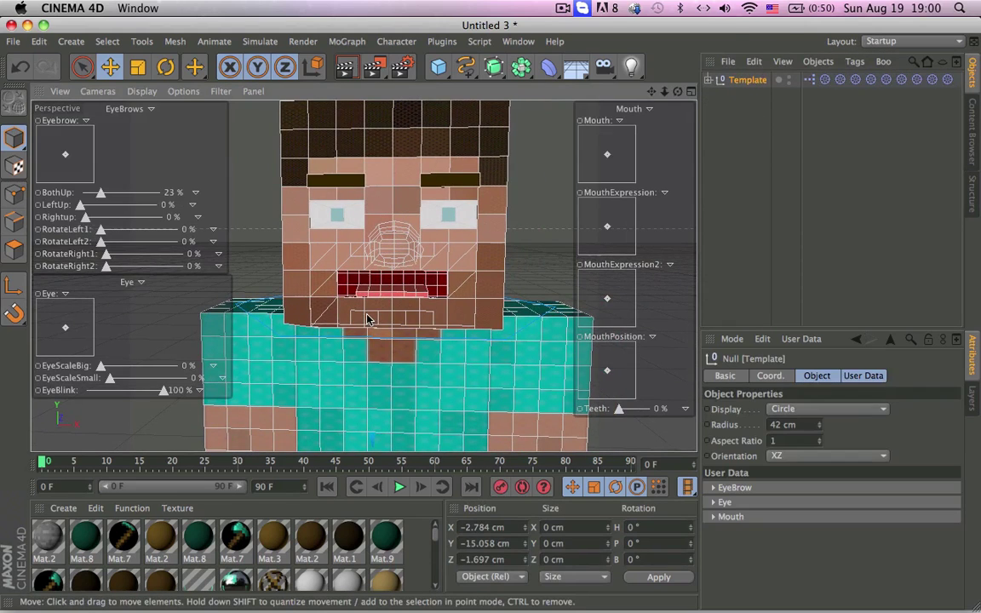
{"action": "left_click", "coordinate": [346, 40]}
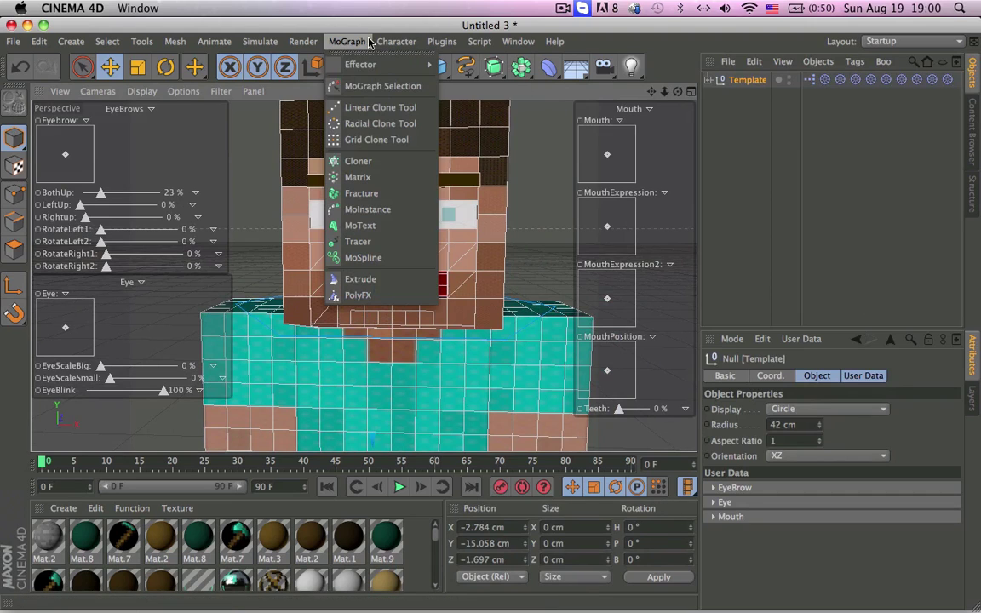
{"action": "mouse_move", "coordinate": [375, 68]}
{"action": "left_click", "coordinate": [467, 218]}
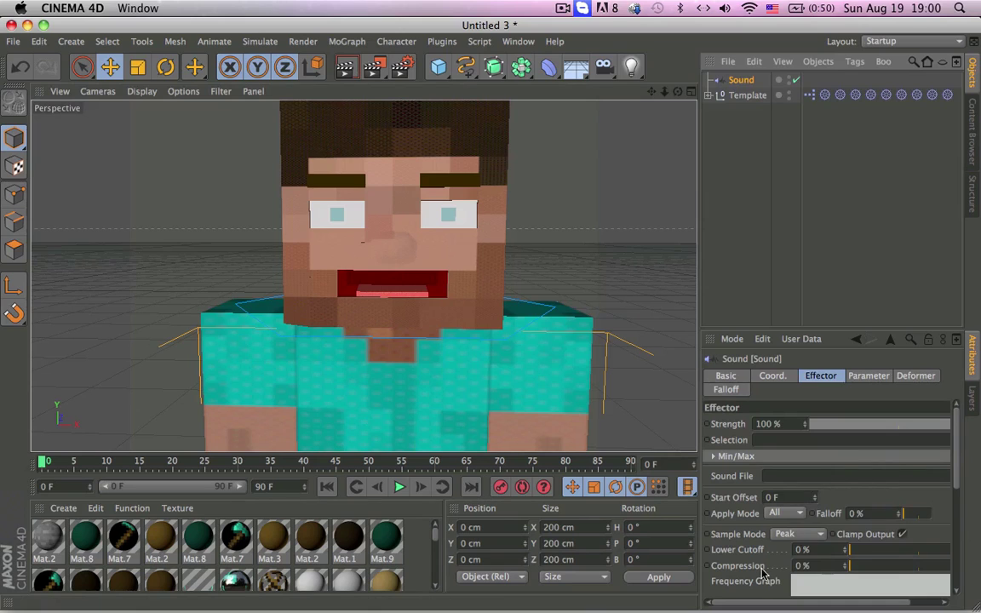
Load fgesd.aiff from the Desktop as the Sound effector's sound file.
{"action": "left_click_drag", "start_coordinate": [783, 603], "coordinate": [833, 606]}
{"action": "left_click", "coordinate": [936, 476]}
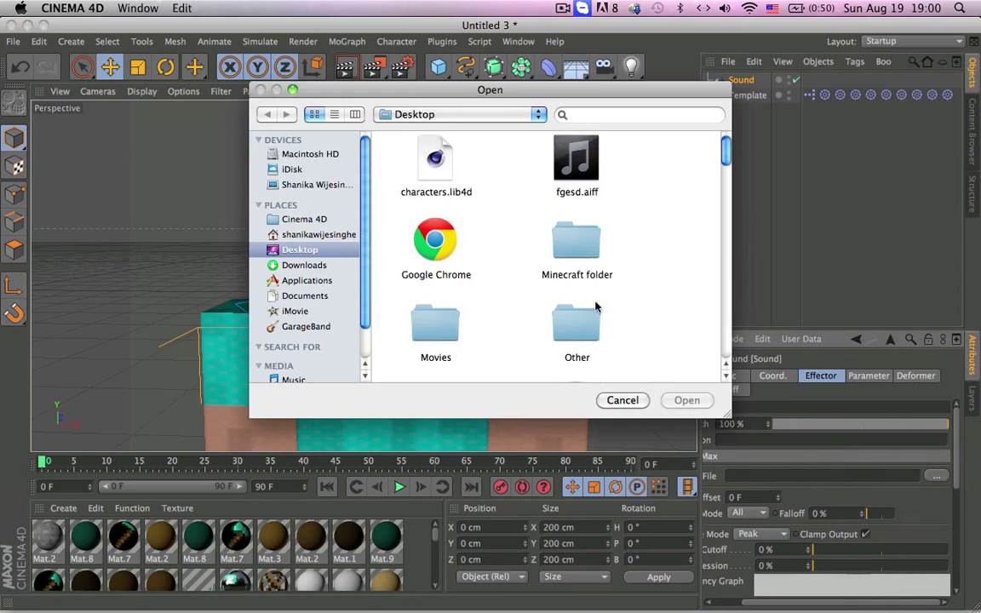
{"action": "left_click", "coordinate": [573, 158]}
{"action": "left_click", "coordinate": [685, 400]}
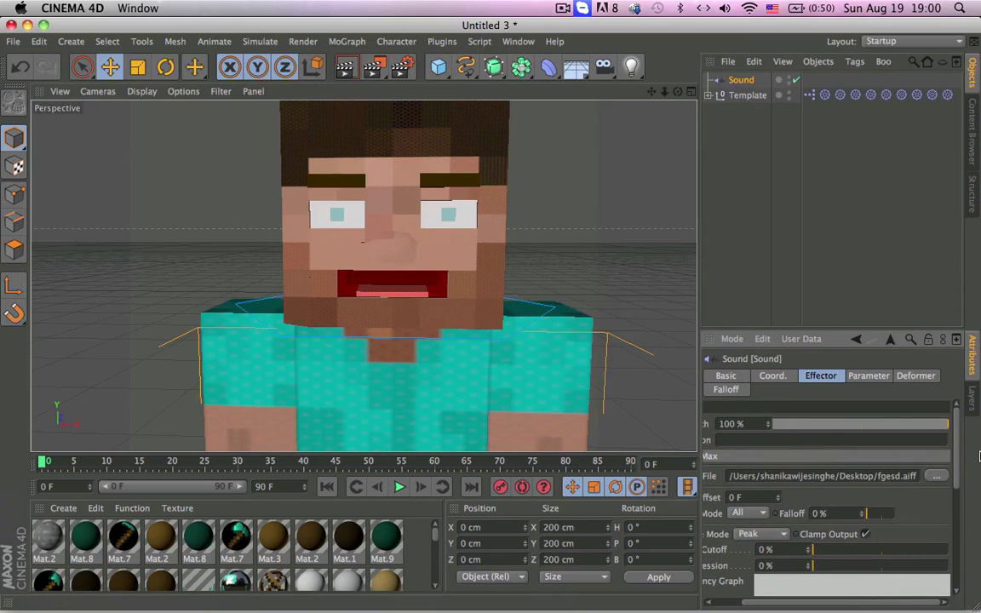
{"action": "scroll", "coordinate": [859, 587], "scroll_direction": "left", "scroll_amount": 3}
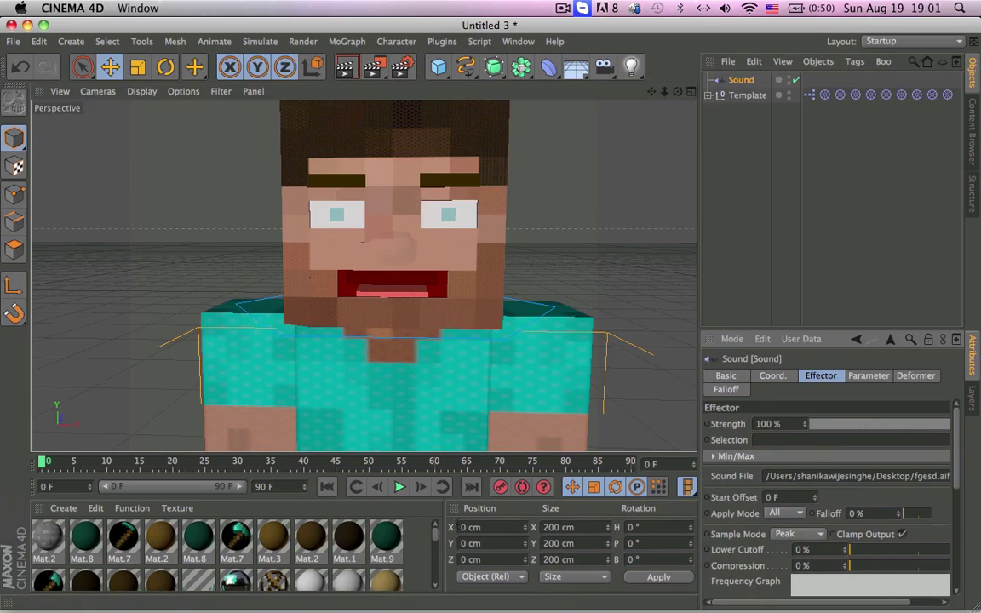
Play the timeline to listen to the loaded sound, adjust the system volume, and stop playback.
{"action": "left_click", "coordinate": [400, 486]}
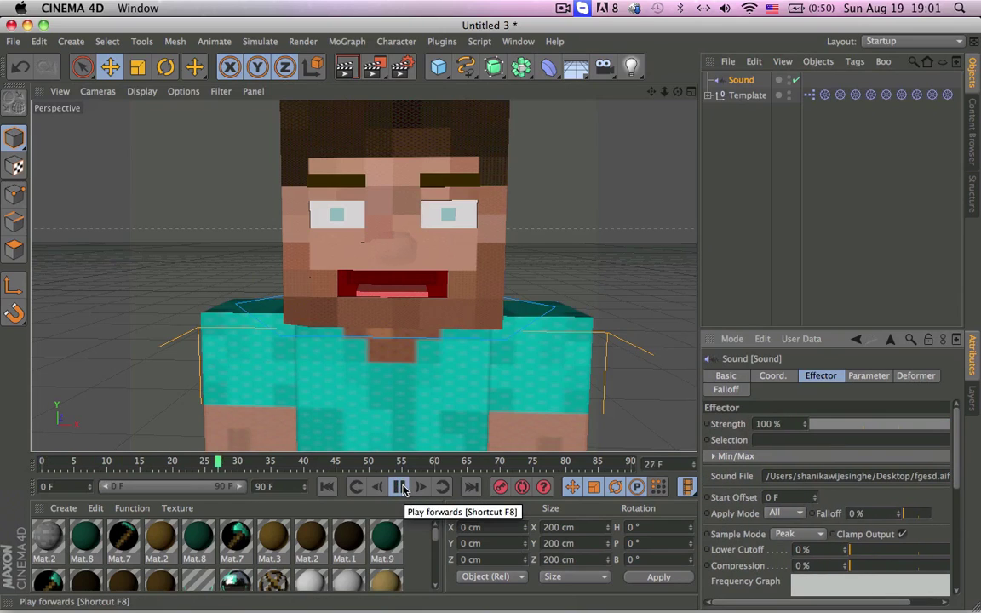
{"action": "key", "text": "XF86AudioRaiseVolume"}
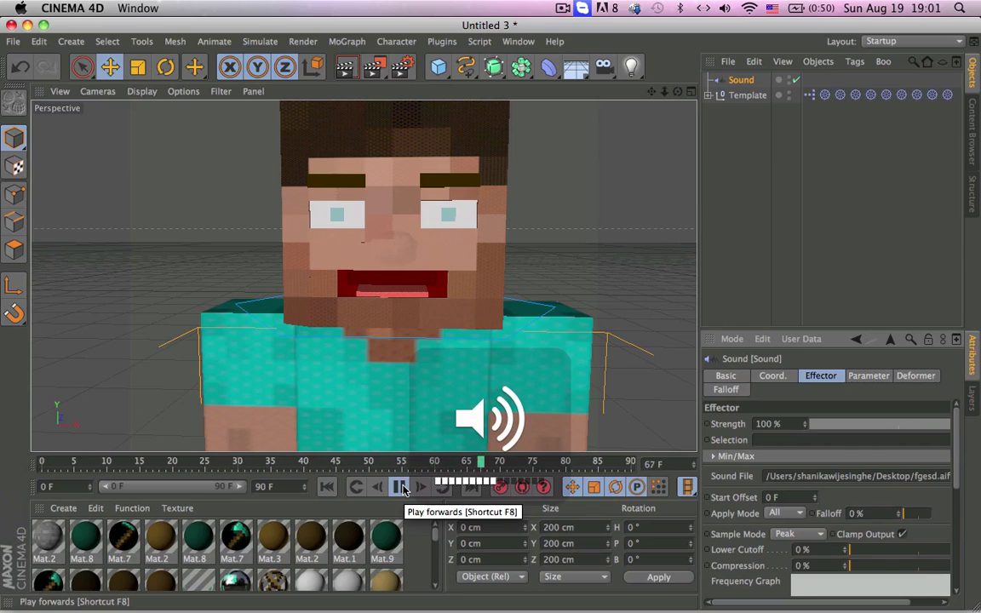
{"action": "key", "text": "XF86AudioLowerVolume"}
{"action": "left_click", "coordinate": [400, 486]}
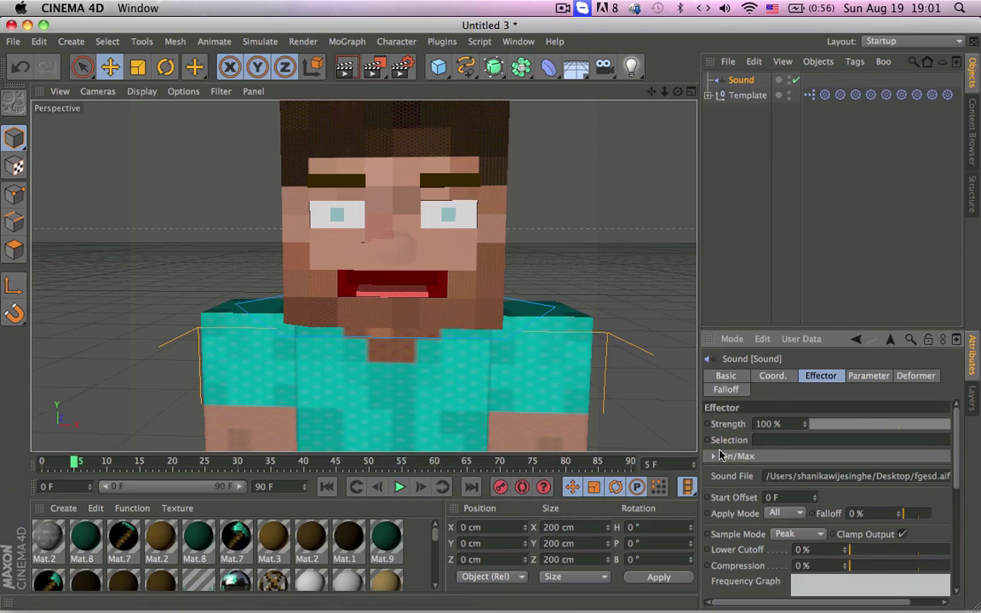
Set the project's frame rate to 15 FPS and play the timeline to check the sound.
{"action": "key", "text": "super+d"}
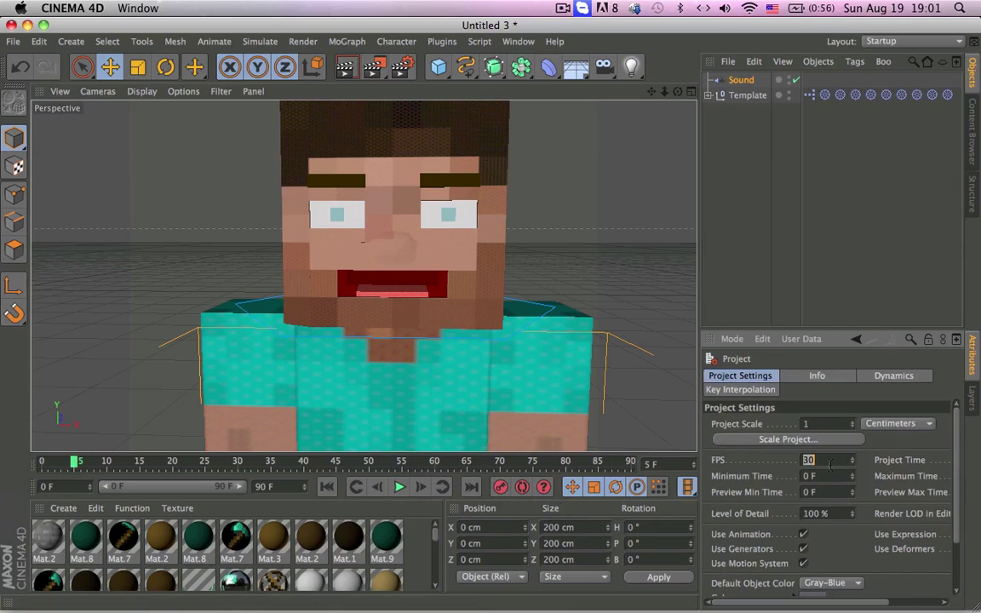
{"action": "left_click", "coordinate": [828, 460]}
{"action": "type", "text": "15"}
{"action": "key", "text": "Return"}
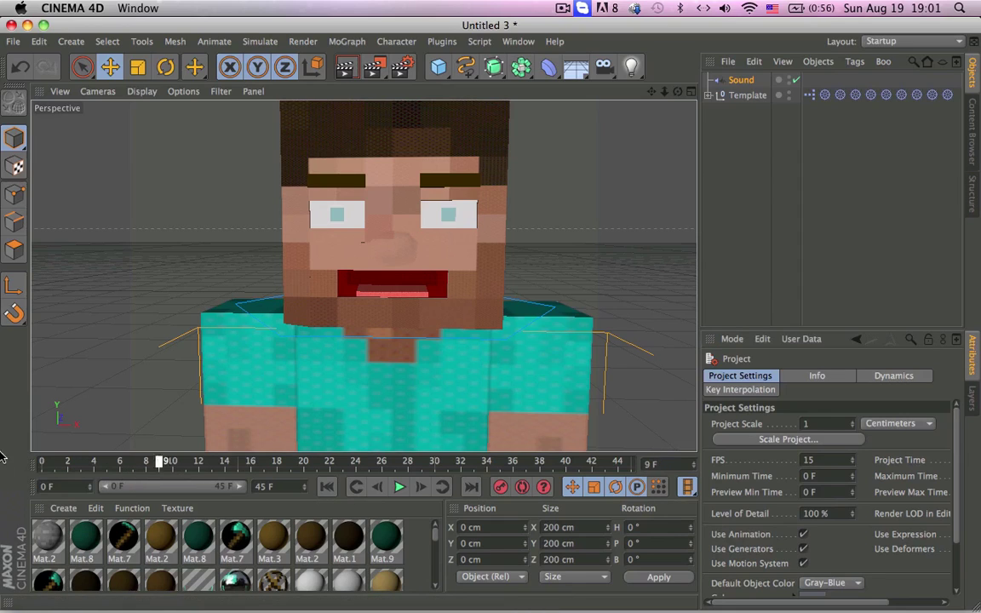
{"action": "left_click", "coordinate": [399, 486]}
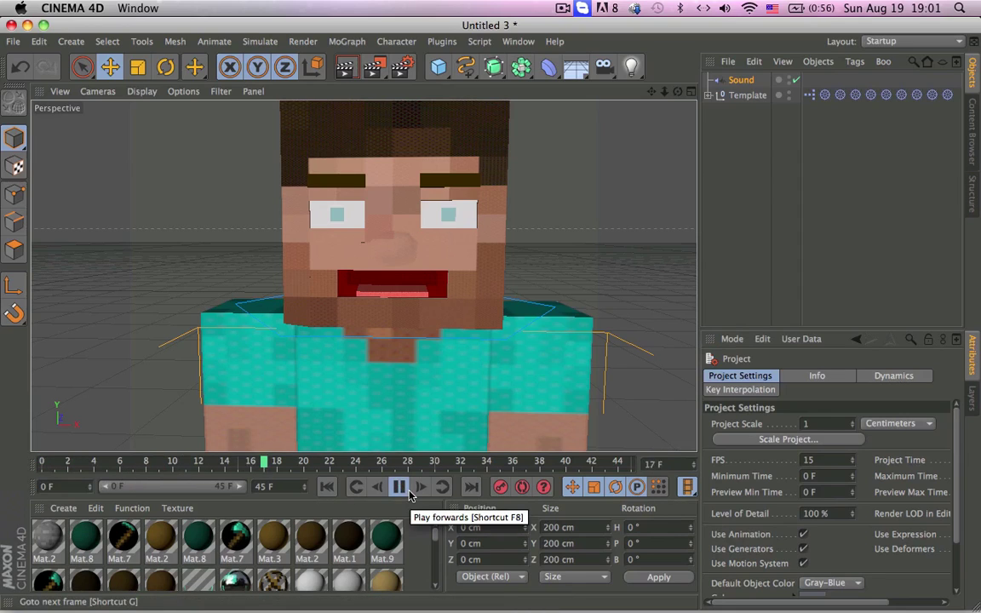
{"action": "left_click", "coordinate": [407, 490]}
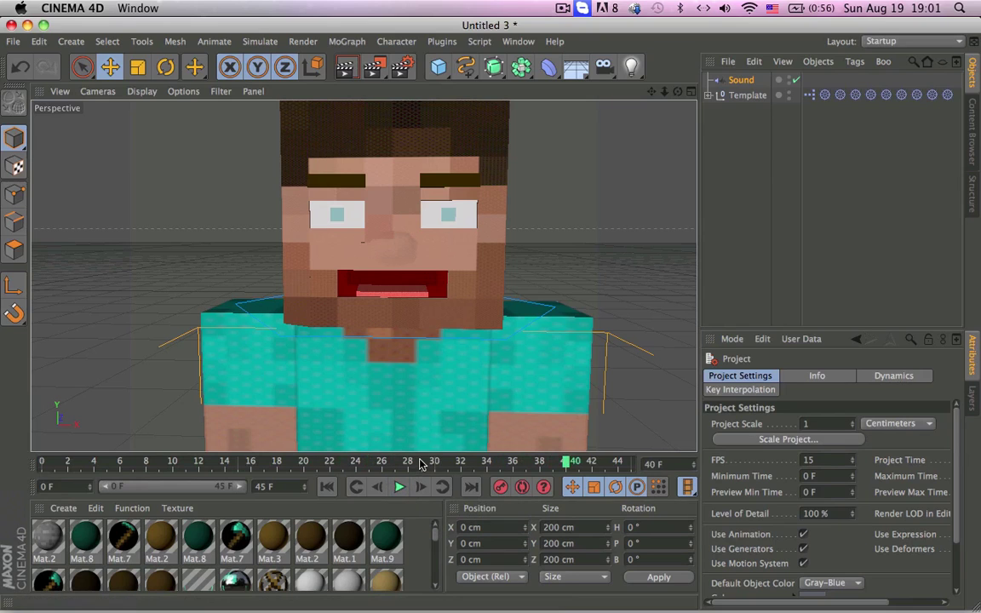
Select the Template character to show its face controls, then play the timeline from the start to locate the first spoken sound.
{"action": "left_click_drag", "start_coordinate": [420, 464], "coordinate": [10, 430]}
{"action": "left_click", "coordinate": [723, 97]}
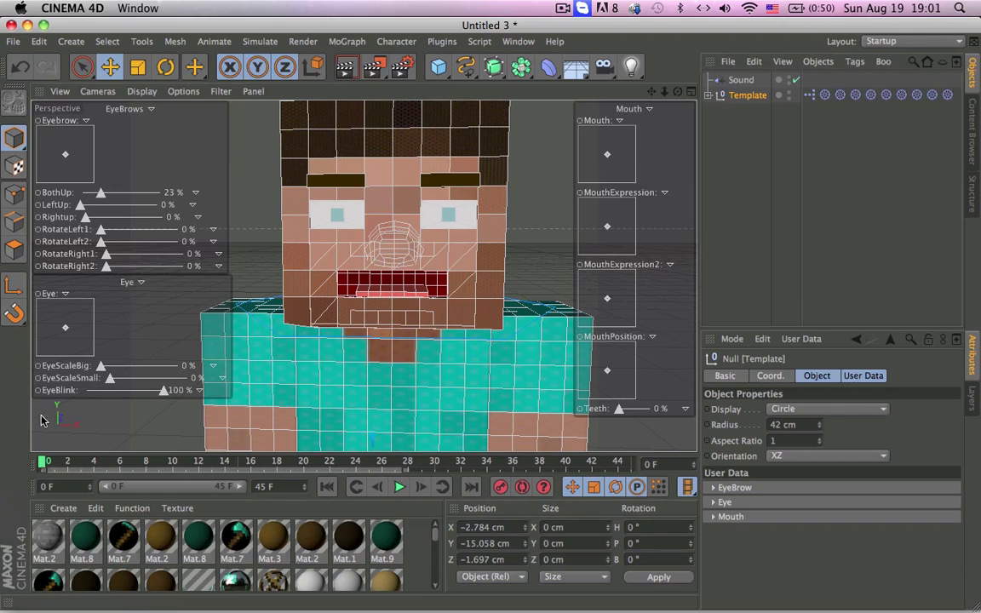
{"action": "left_click_drag", "start_coordinate": [423, 455], "coordinate": [423, 462]}
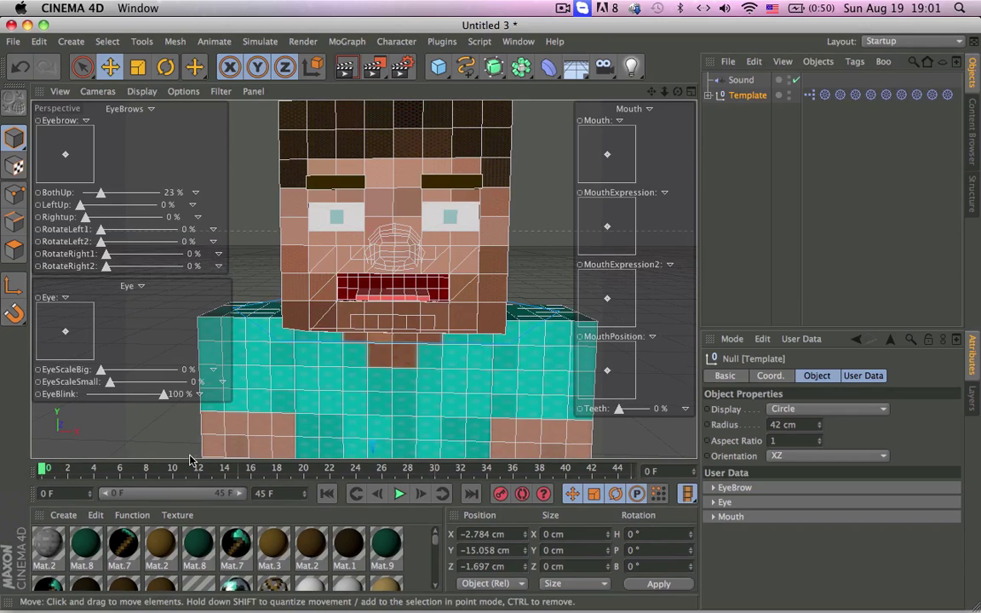
{"action": "left_click", "coordinate": [400, 494]}
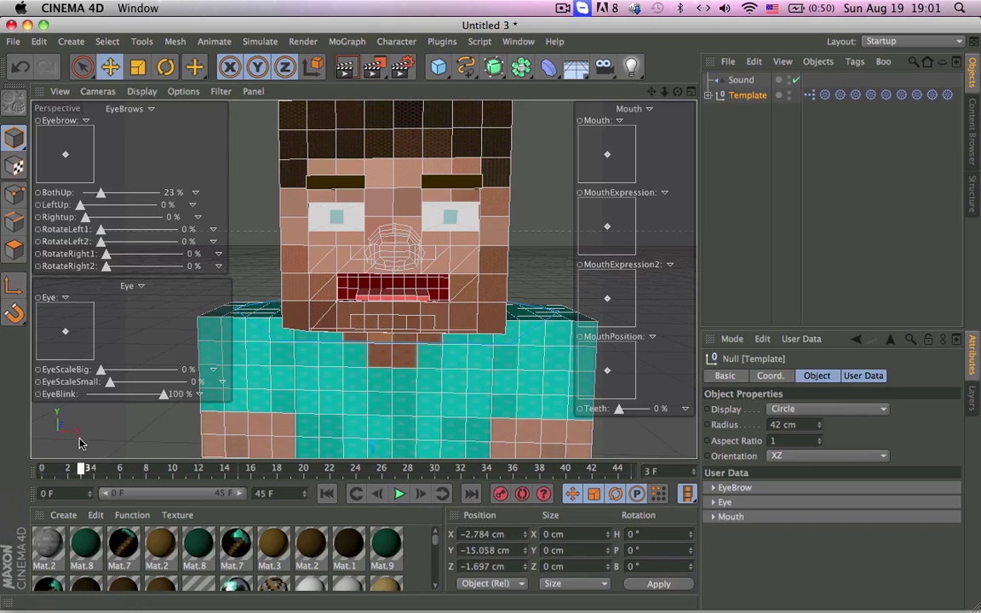
{"action": "left_click", "coordinate": [399, 493]}
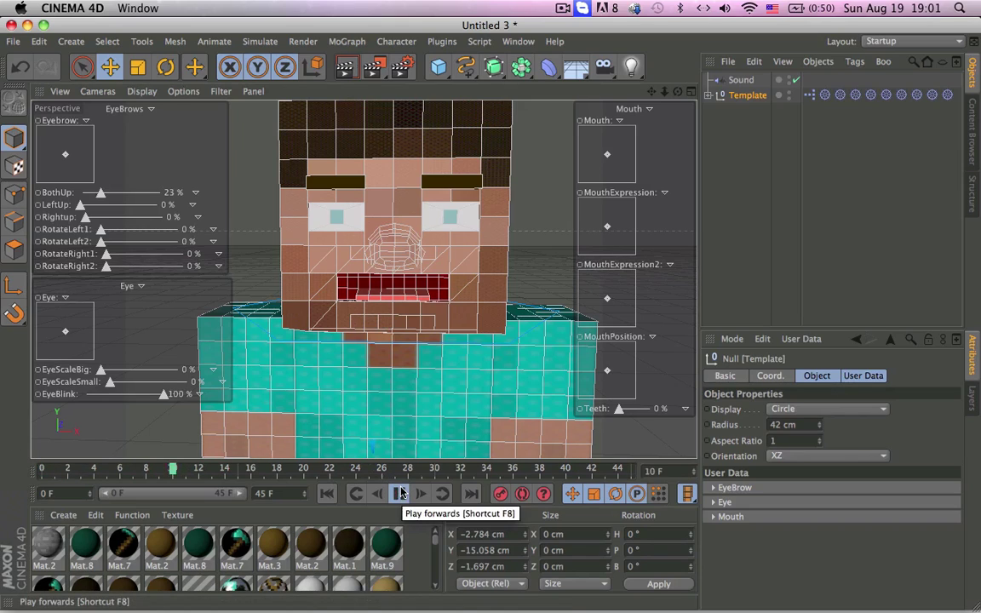
{"action": "left_click", "coordinate": [158, 470]}
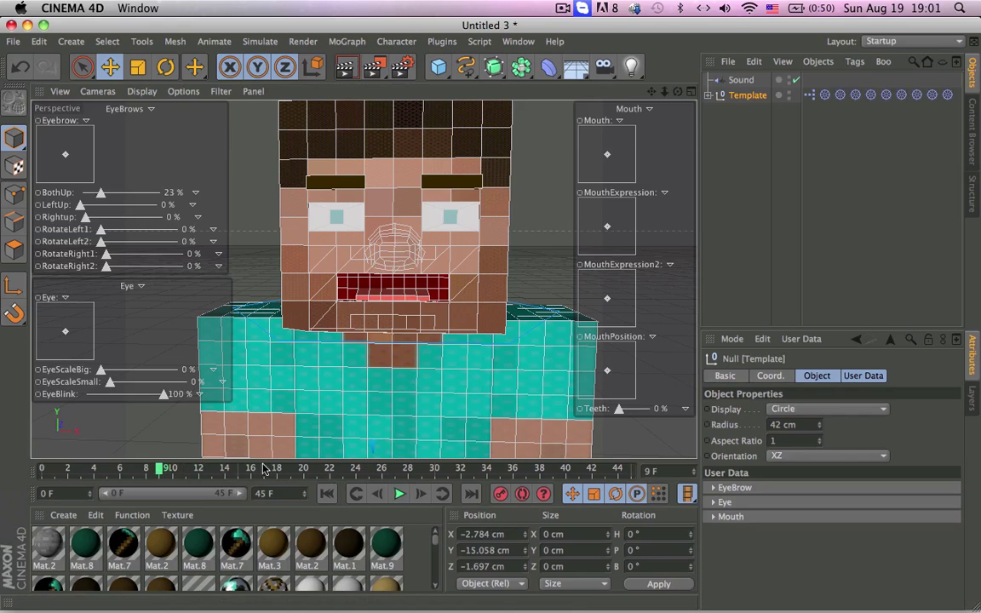
Turn on automatic keyframing and set a keyframe for the Mouth control at frame 7.
{"action": "left_click", "coordinate": [522, 494]}
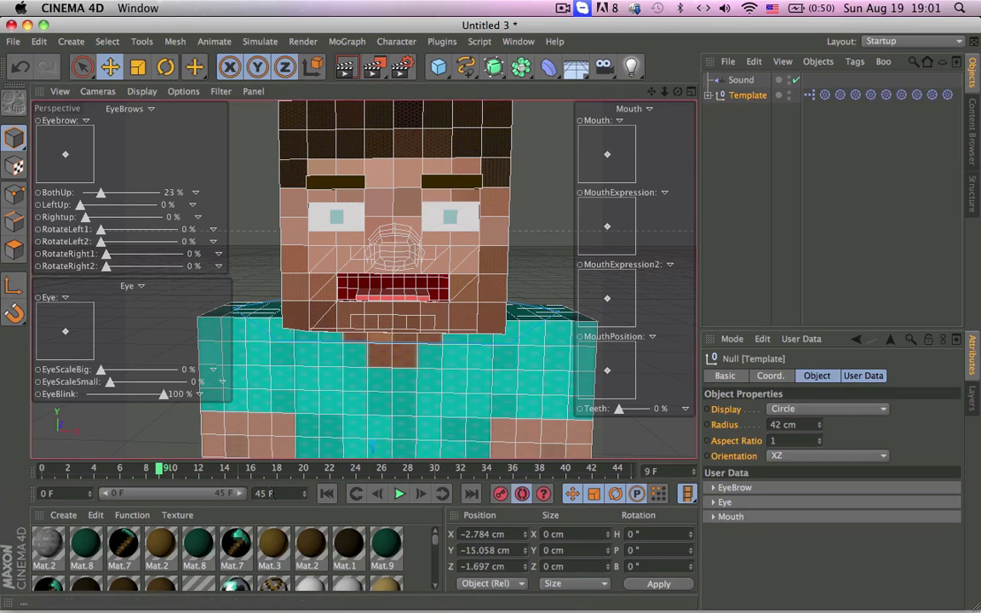
{"action": "left_click", "coordinate": [378, 494]}
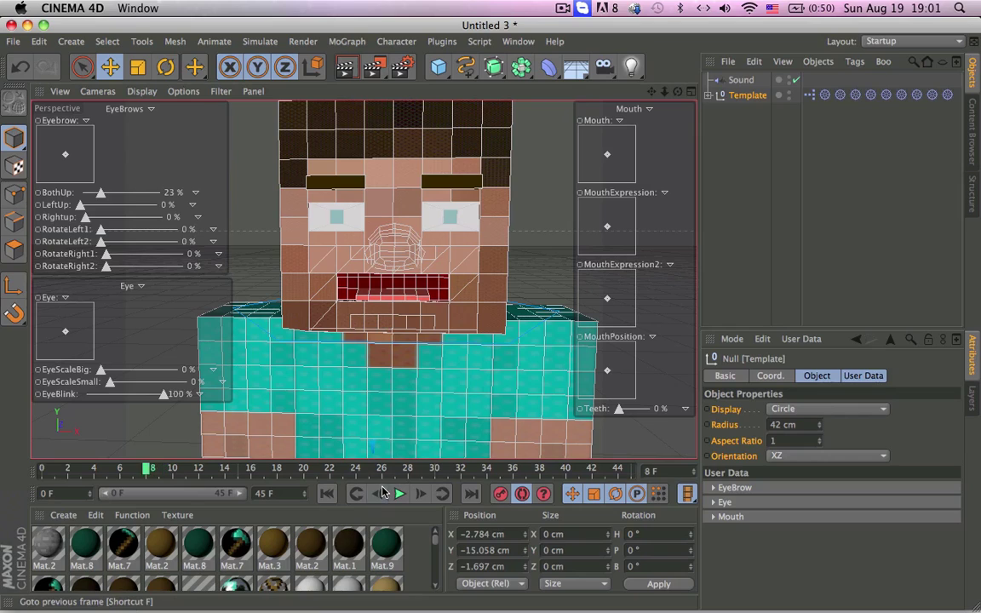
{"action": "left_click", "coordinate": [377, 494]}
{"action": "left_click", "coordinate": [377, 494]}
{"action": "left_click", "coordinate": [422, 494]}
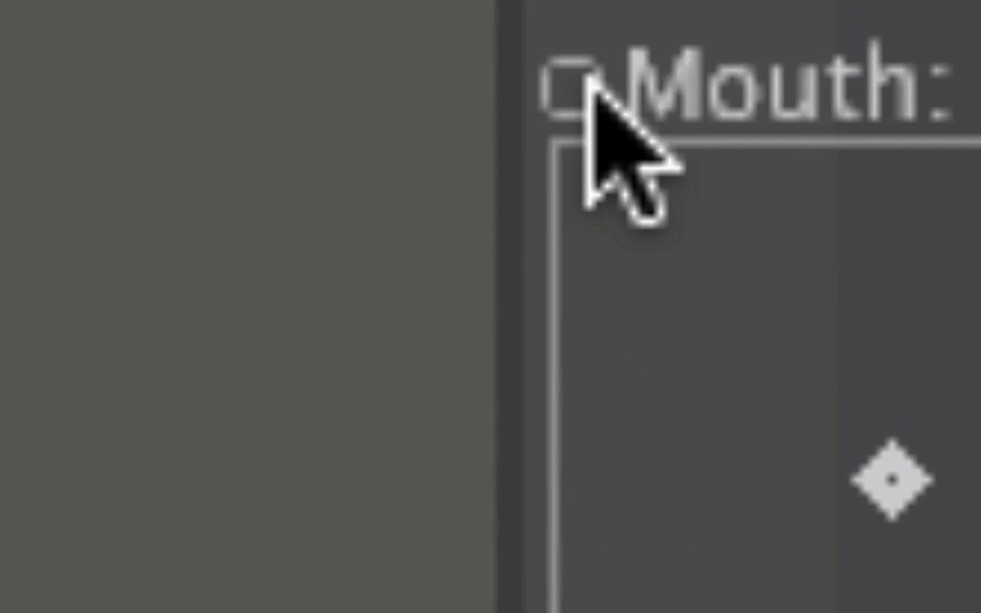
{"action": "left_click", "coordinate": [585, 89]}
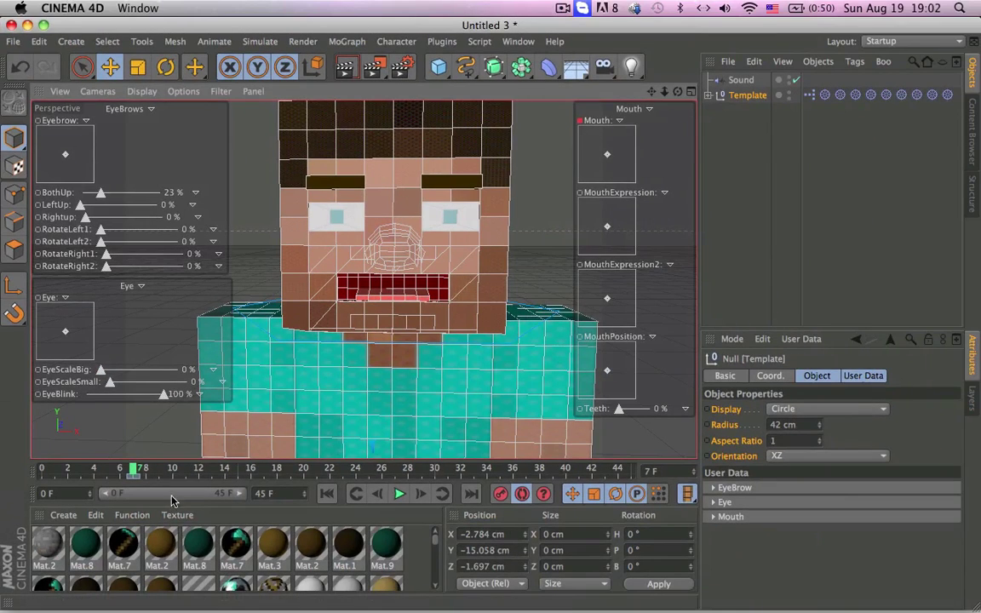
Play the sound from the start and key the Mouth control to an almost closed shape at frame 9.
{"action": "left_click", "coordinate": [162, 469]}
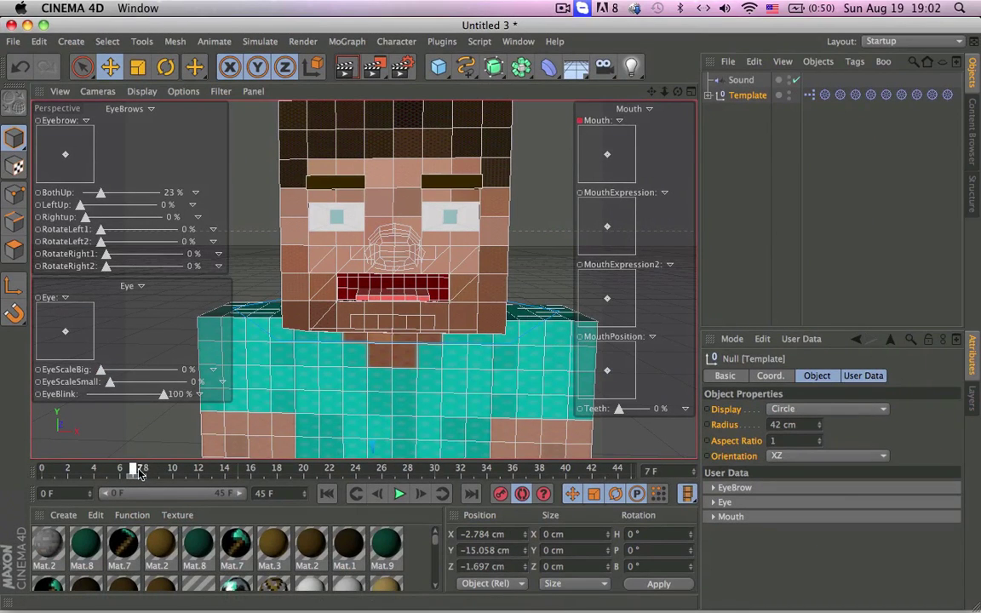
{"action": "left_click", "coordinate": [42, 470]}
{"action": "left_click", "coordinate": [399, 492]}
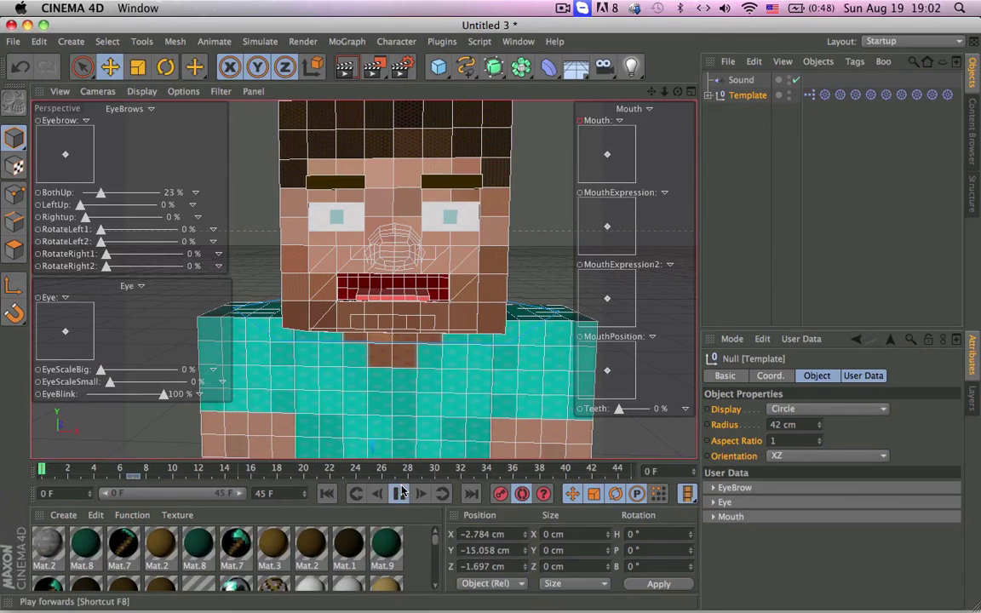
{"action": "left_click", "coordinate": [399, 489]}
{"action": "left_click", "coordinate": [400, 493]}
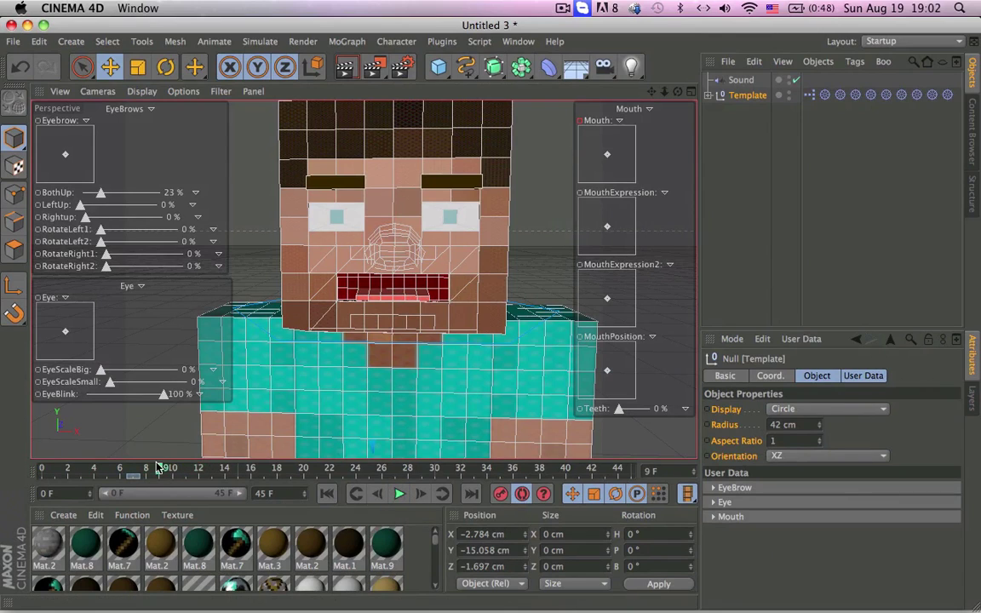
{"action": "mouse_move", "coordinate": [607, 154]}
{"action": "left_mouse_down"}
{"action": "mouse_move", "coordinate": [604, 173]}
{"action": "mouse_move", "coordinate": [597, 168]}
{"action": "left_mouse_up"}
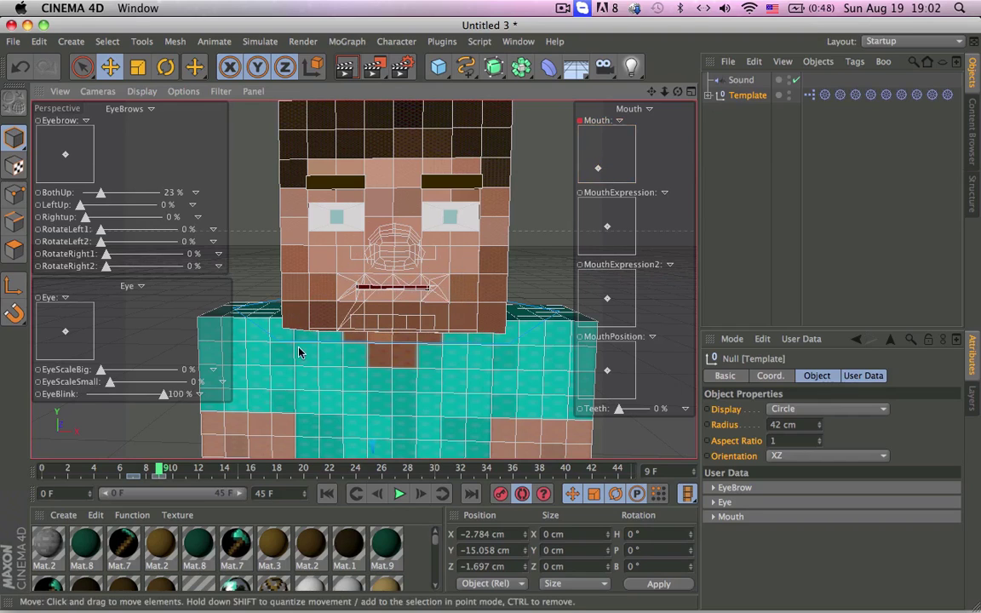
Key the Mouth fully closed at frame 7, replay the sound, and key it slightly open at frame 12.
{"action": "left_click", "coordinate": [134, 470]}
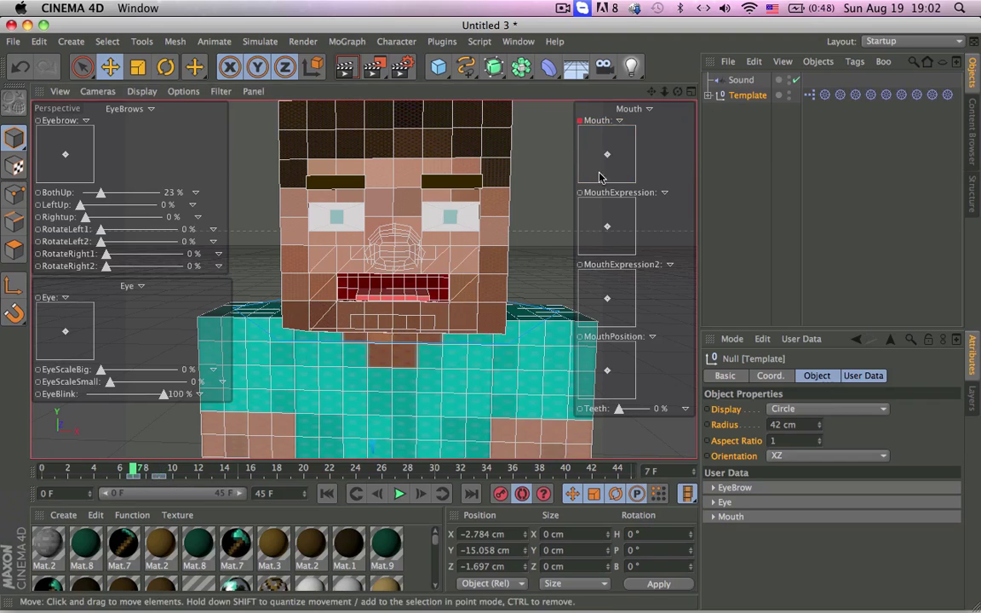
{"action": "left_click_drag", "start_coordinate": [596, 160], "coordinate": [486, 258]}
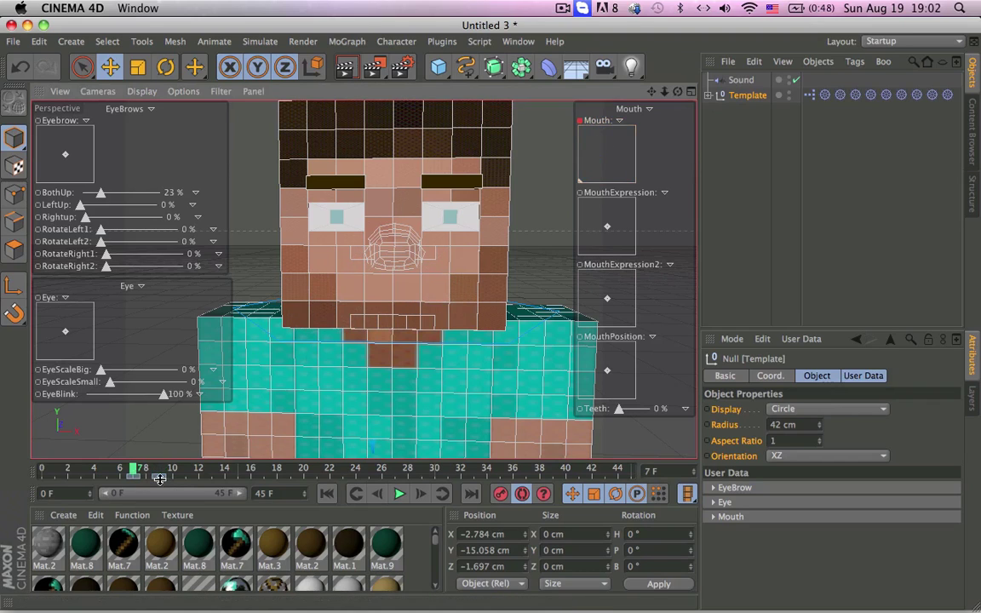
{"action": "left_click_drag", "start_coordinate": [159, 469], "coordinate": [42, 470]}
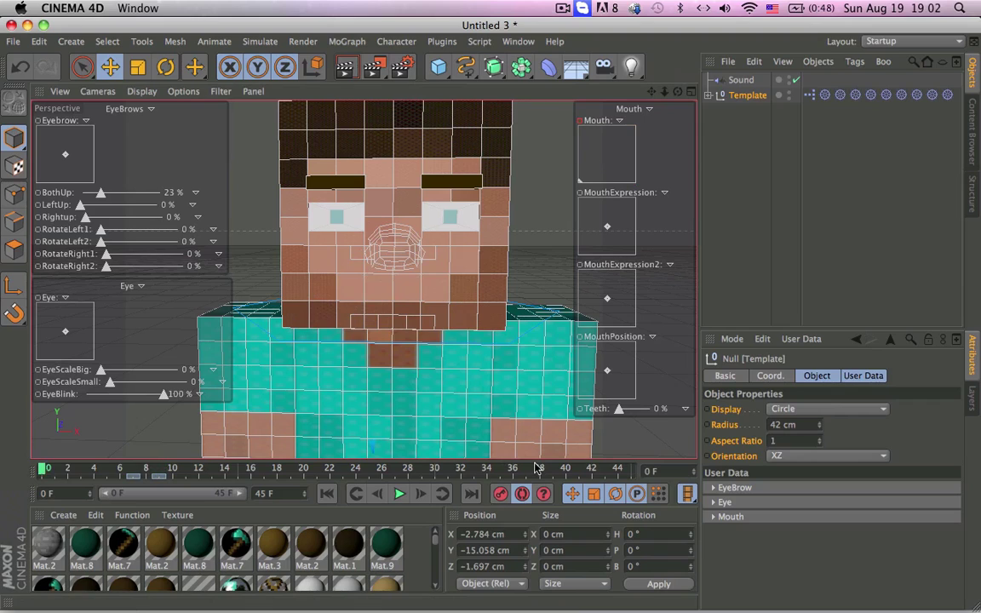
{"action": "left_click", "coordinate": [404, 494]}
{"action": "left_click", "coordinate": [409, 494]}
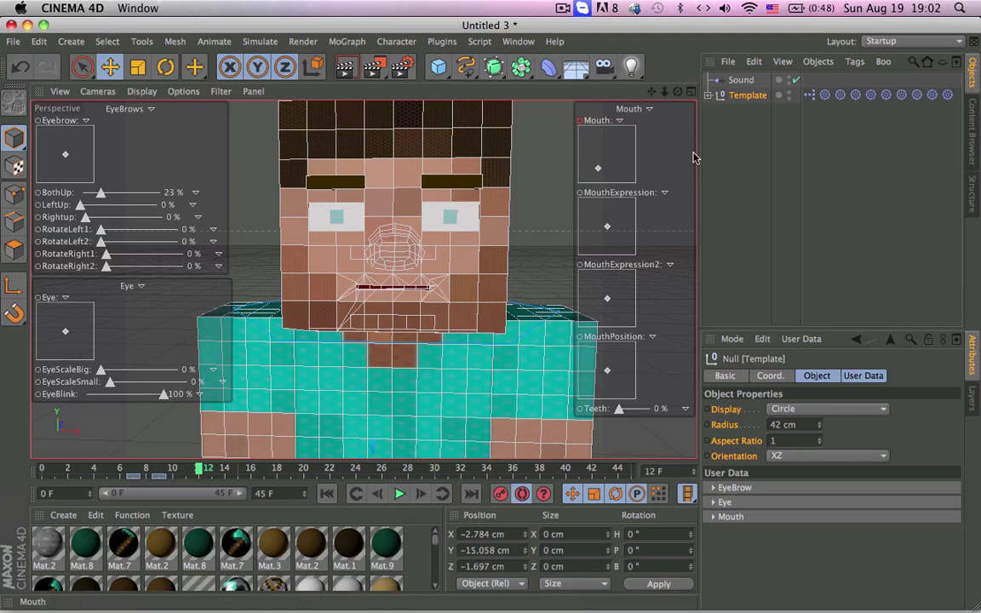
{"action": "mouse_move", "coordinate": [607, 165]}
{"action": "left_mouse_down"}
{"action": "mouse_move", "coordinate": [591, 160]}
{"action": "mouse_move", "coordinate": [597, 165]}
{"action": "left_mouse_up"}
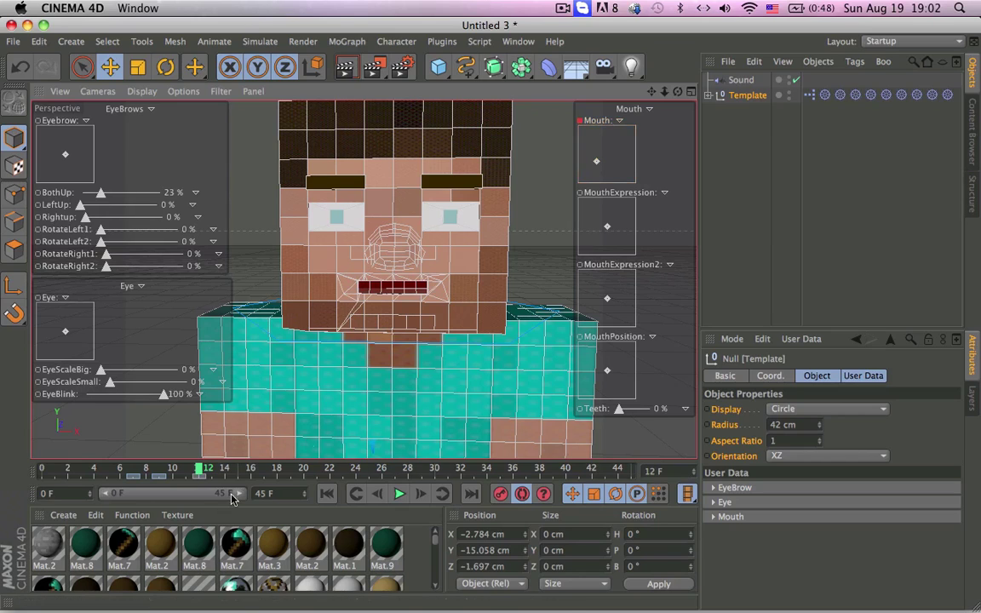
Replay the sound from the start and key the Mouth to a thinner opening at frame 16.
{"action": "left_click_drag", "start_coordinate": [249, 469], "coordinate": [42, 470]}
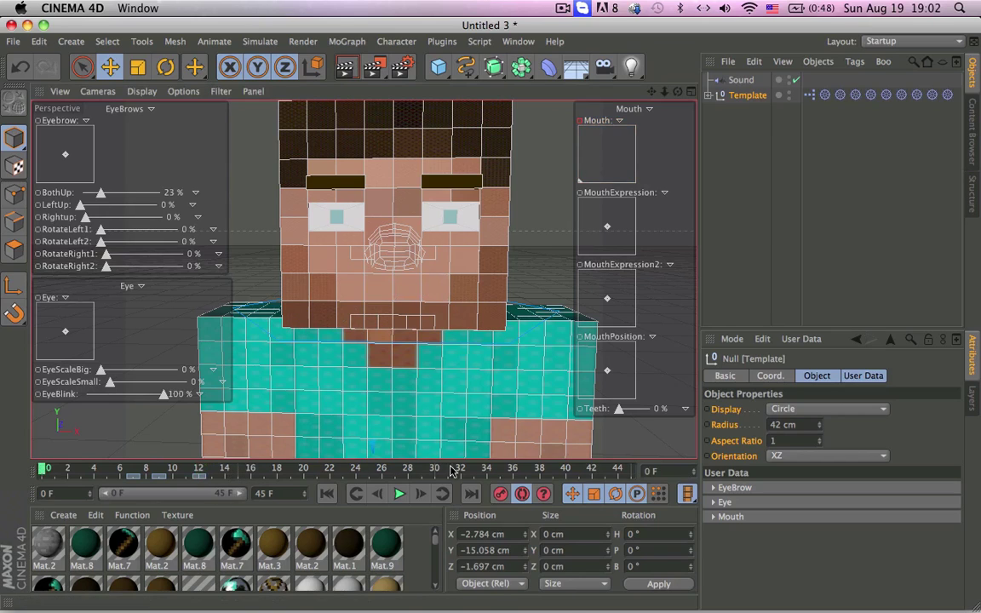
{"action": "left_click", "coordinate": [399, 496]}
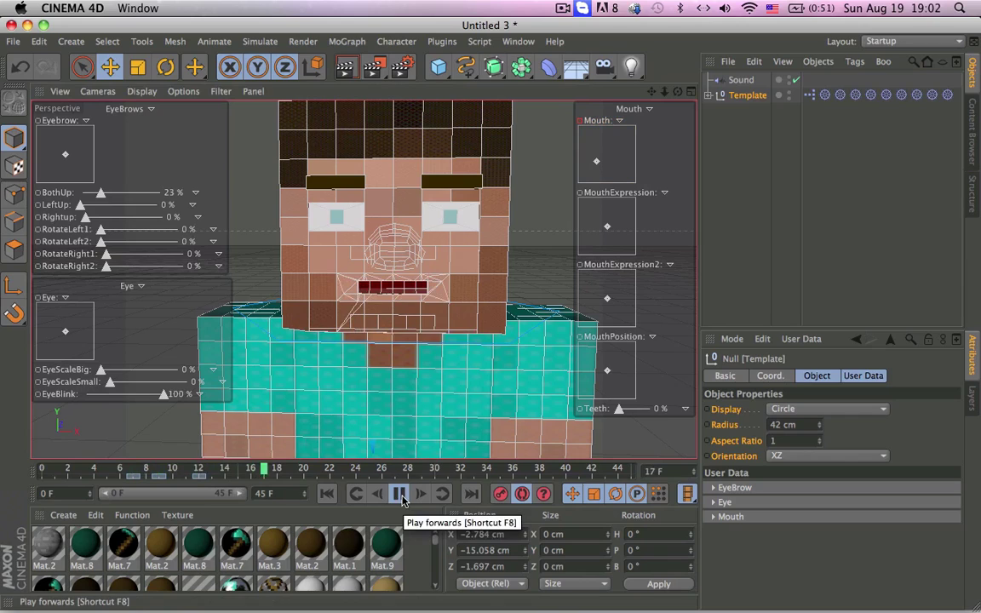
{"action": "left_click", "coordinate": [400, 494]}
{"action": "left_click", "coordinate": [248, 469]}
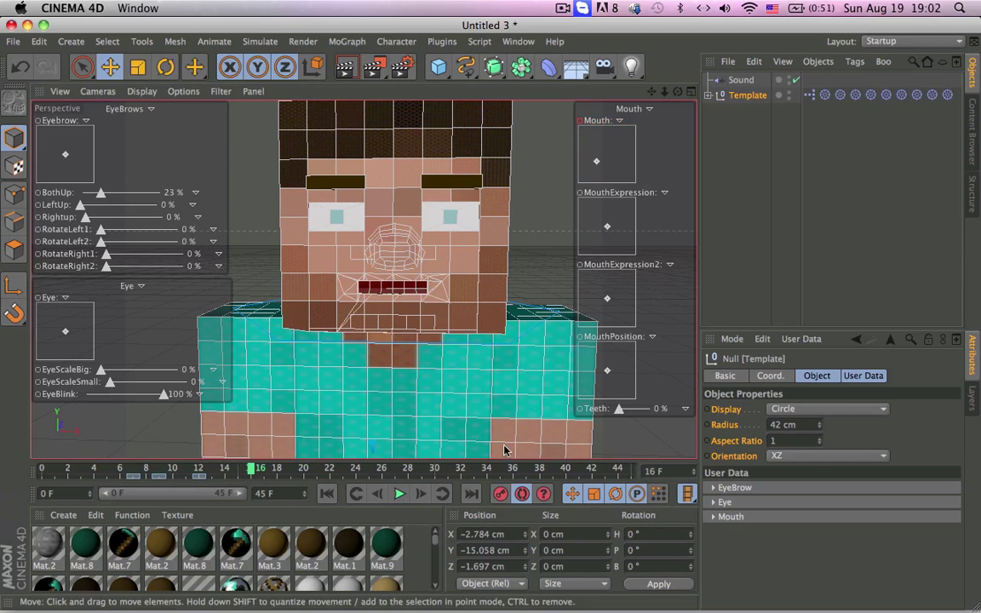
{"action": "left_click", "coordinate": [606, 174]}
{"action": "left_click_drag", "start_coordinate": [605, 174], "coordinate": [600, 167]}
Play the timeline from the start to check the mouth animation against the sound.
{"action": "left_click_drag", "start_coordinate": [249, 474], "coordinate": [32, 469]}
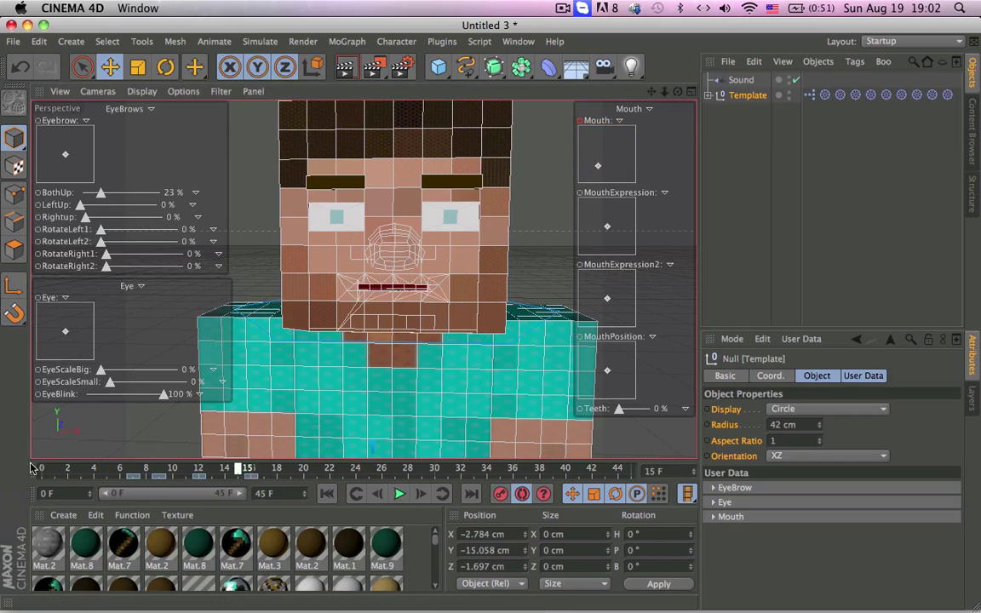
{"action": "left_click", "coordinate": [399, 494]}
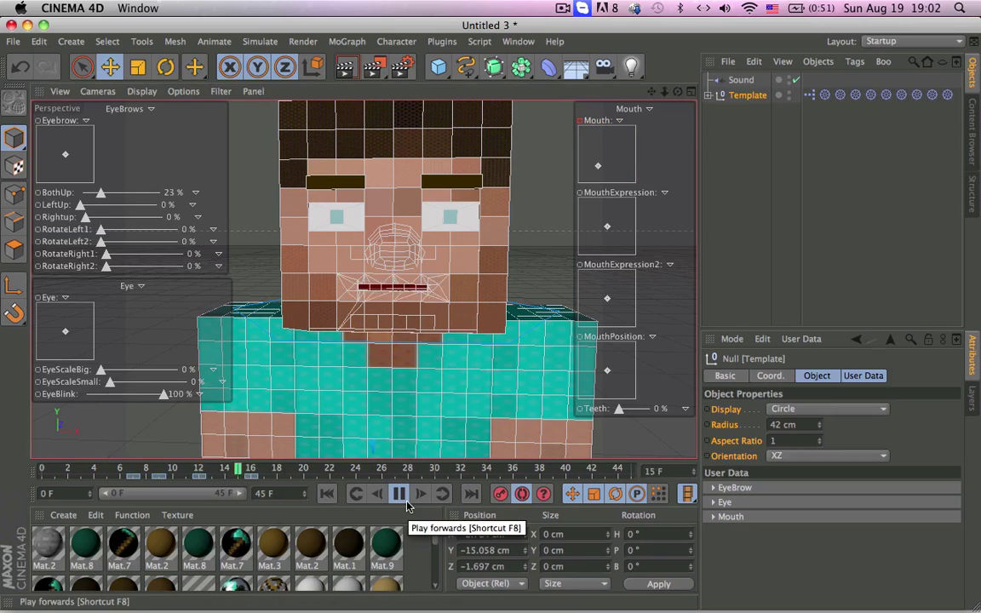
{"action": "left_click_drag", "start_coordinate": [147, 469], "coordinate": [107, 469]}
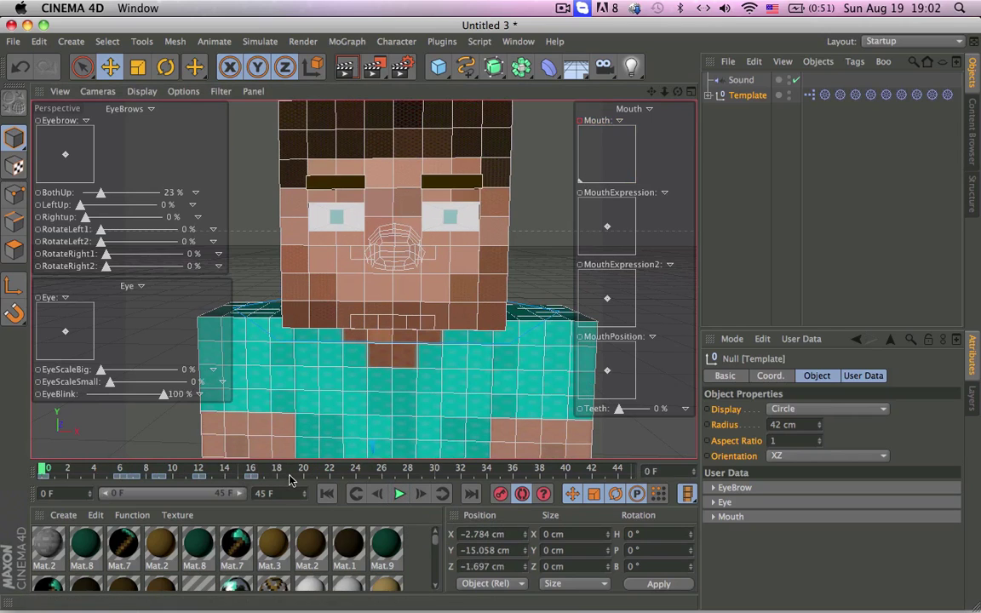
{"action": "left_click", "coordinate": [401, 495]}
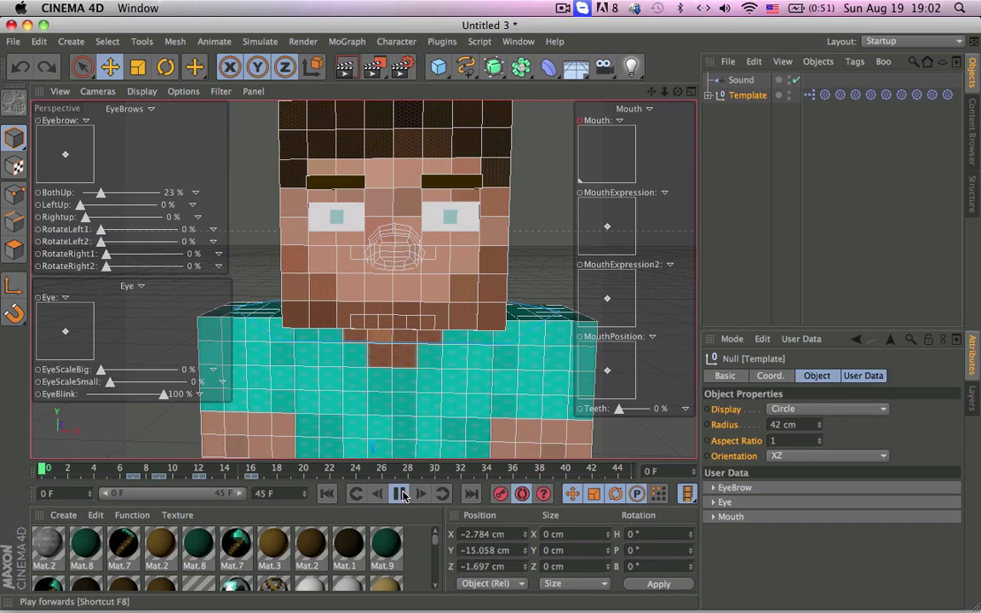
{"action": "left_click", "coordinate": [400, 494]}
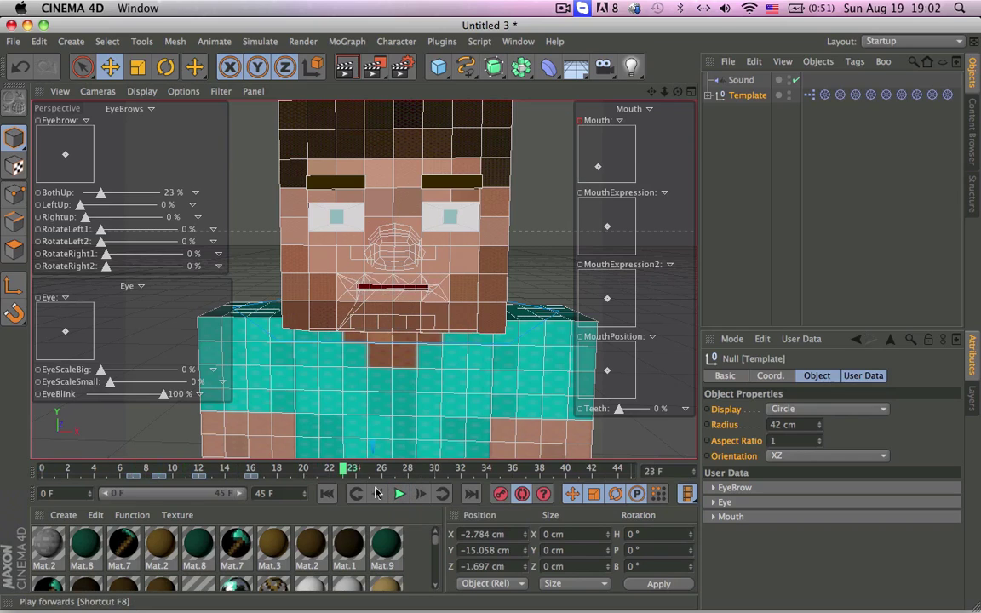
At frame 9, adjust the Mouth opening slightly and set Teeth to 92%.
{"action": "left_click_drag", "start_coordinate": [334, 475], "coordinate": [158, 468]}
{"action": "mouse_move", "coordinate": [598, 168]}
{"action": "left_mouse_down"}
{"action": "mouse_move", "coordinate": [563, 149]}
{"action": "mouse_move", "coordinate": [540, 151]}
{"action": "mouse_move", "coordinate": [598, 169]}
{"action": "left_mouse_up"}
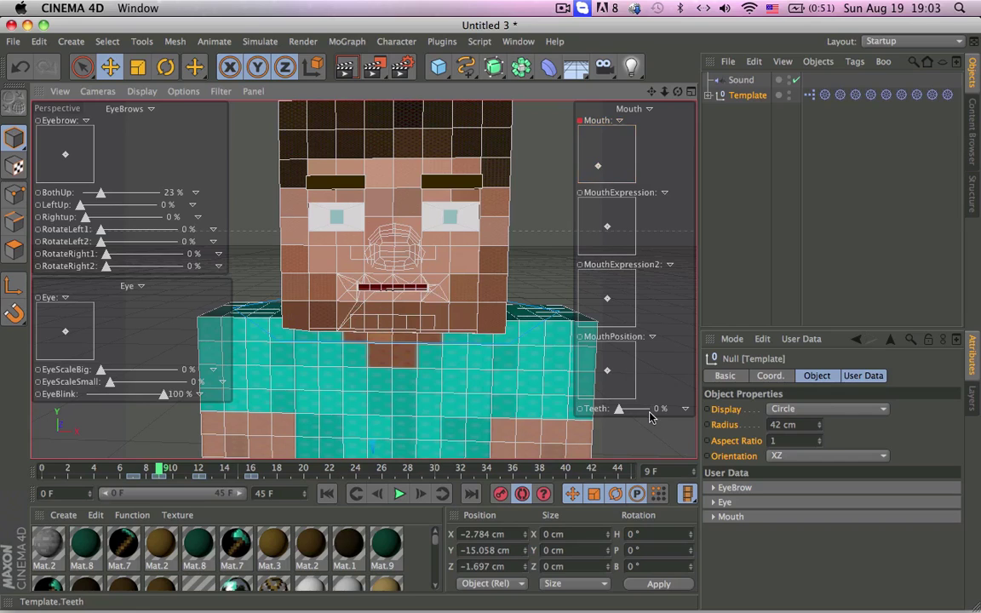
{"action": "mouse_move", "coordinate": [648, 412]}
{"action": "left_mouse_down"}
{"action": "mouse_move", "coordinate": [678, 400]}
{"action": "mouse_move", "coordinate": [640, 413]}
{"action": "left_mouse_up"}
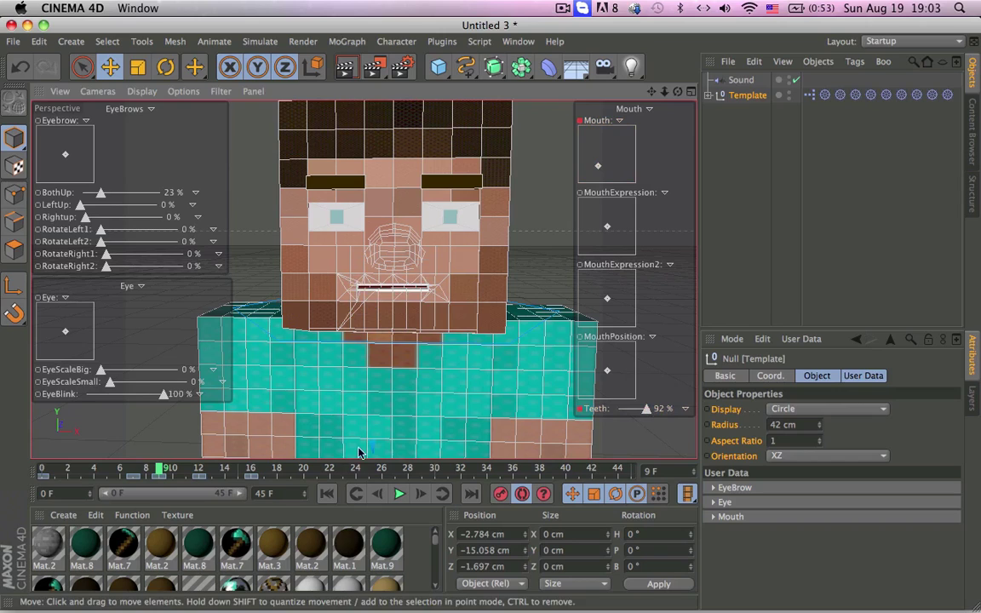
Replay the animation, then at frame 12 open the Mouth wider and set Teeth to 62%.
{"action": "left_click_drag", "start_coordinate": [353, 473], "coordinate": [2, 475]}
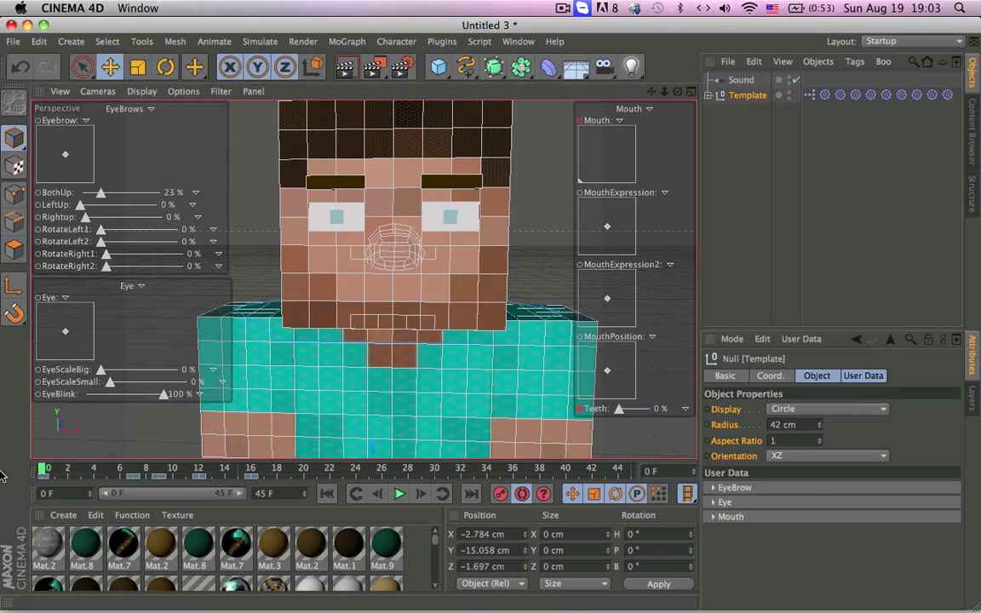
{"action": "left_click", "coordinate": [399, 494]}
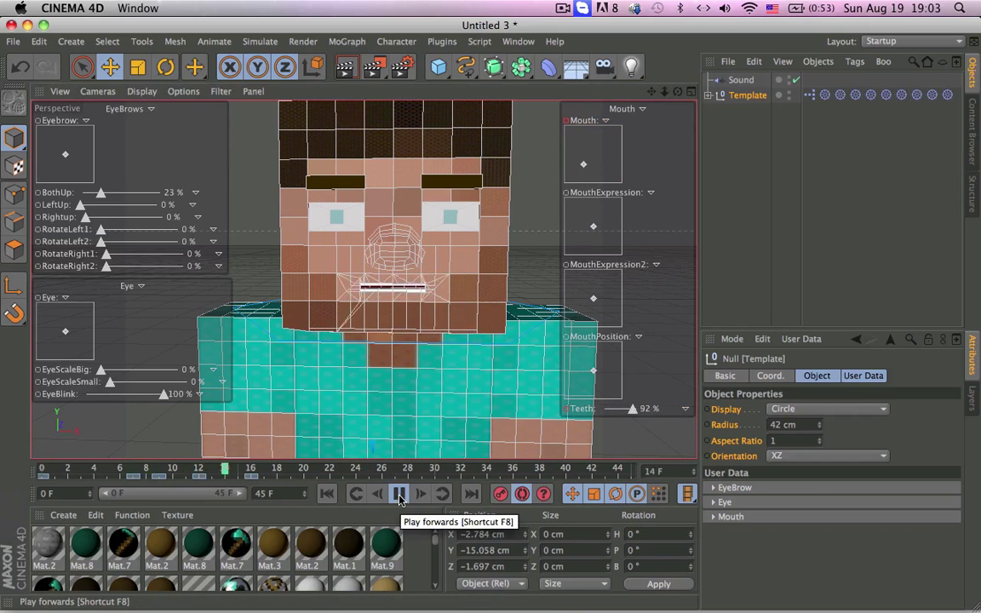
{"action": "left_click", "coordinate": [396, 495]}
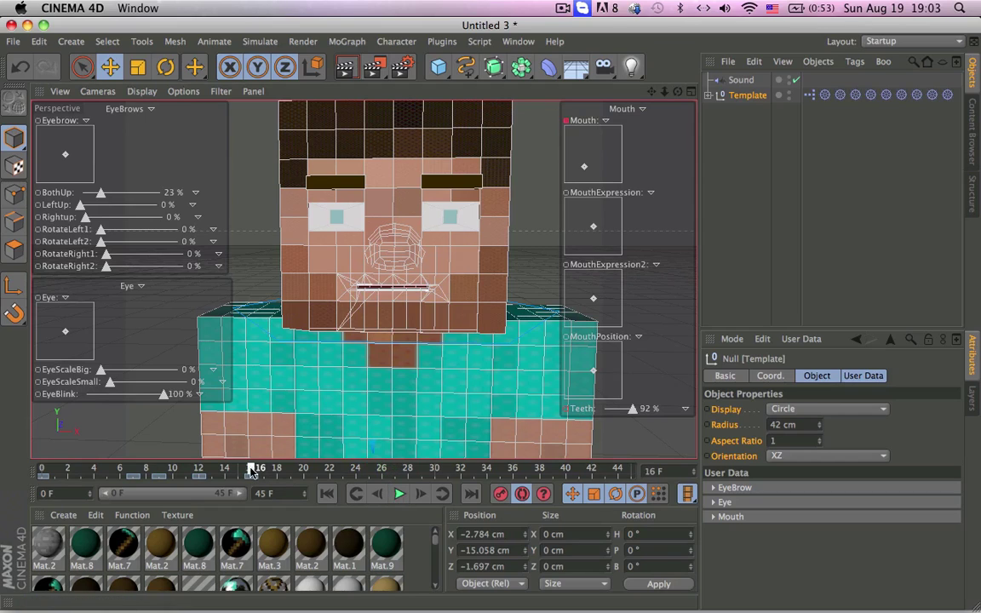
{"action": "left_click_drag", "start_coordinate": [252, 470], "coordinate": [193, 470]}
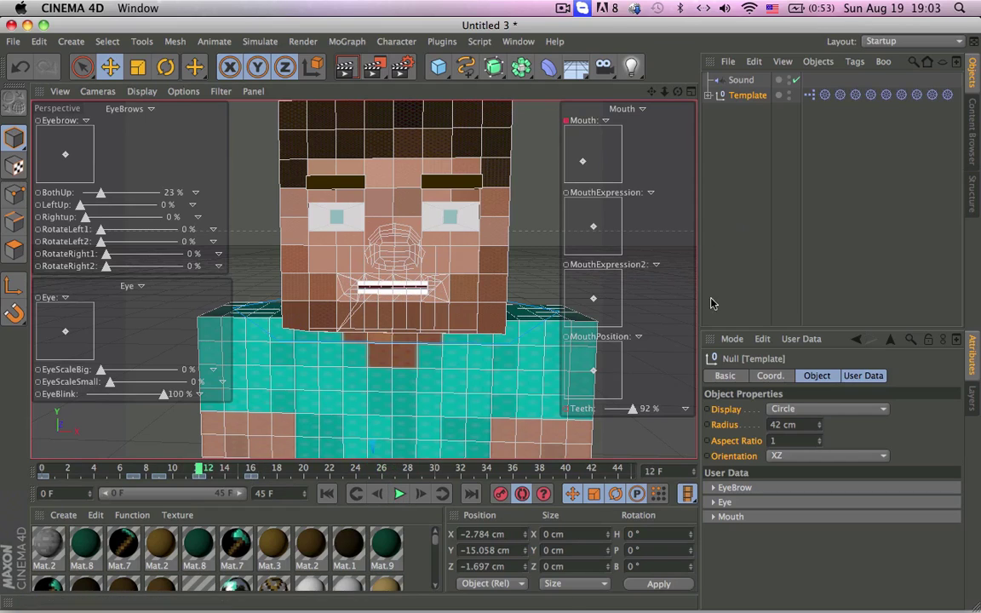
{"action": "left_click_drag", "start_coordinate": [621, 410], "coordinate": [630, 413]}
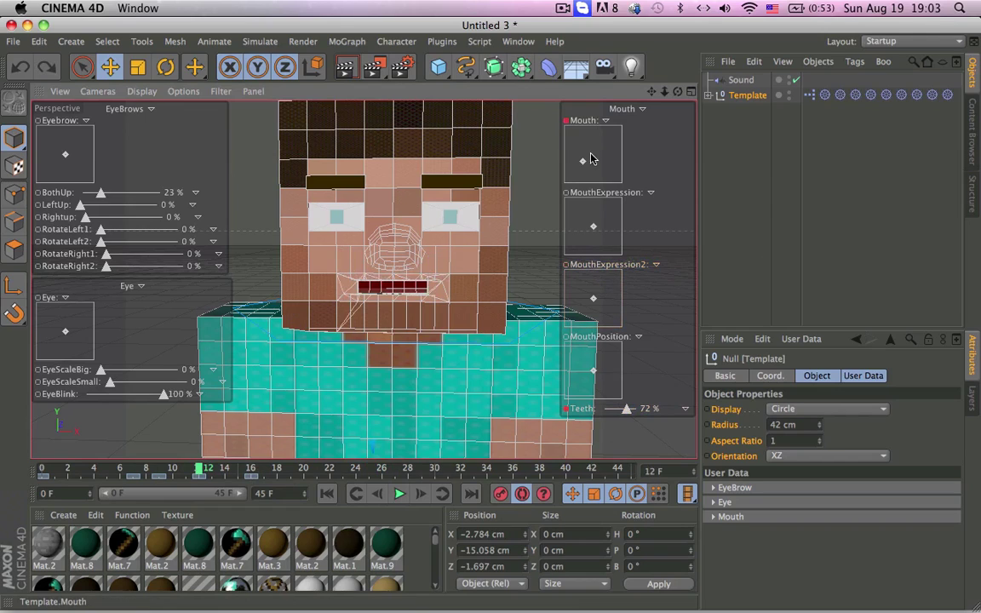
{"action": "mouse_move", "coordinate": [582, 161]}
{"action": "left_mouse_down"}
{"action": "mouse_move", "coordinate": [591, 159]}
{"action": "mouse_move", "coordinate": [578, 160]}
{"action": "left_mouse_up"}
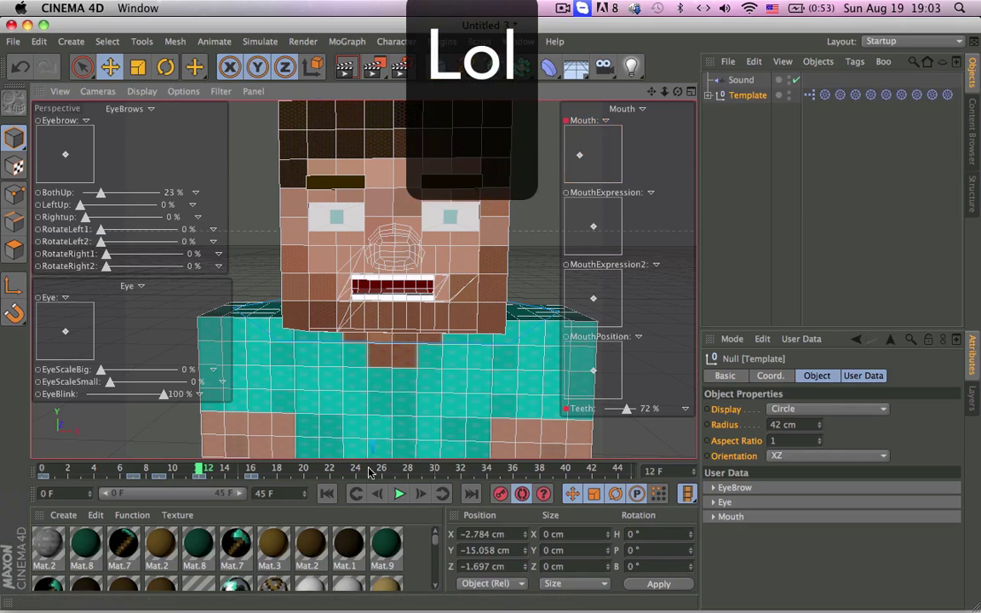
{"action": "left_click_drag", "start_coordinate": [626, 409], "coordinate": [623, 410]}
Replay the sound from the start, then key a narrower Mouth shape at frame 20 and a wider one at frame 24.
{"action": "left_click", "coordinate": [327, 493]}
{"action": "left_click", "coordinate": [398, 492]}
{"action": "left_click_drag", "start_coordinate": [583, 166], "coordinate": [567, 162]}
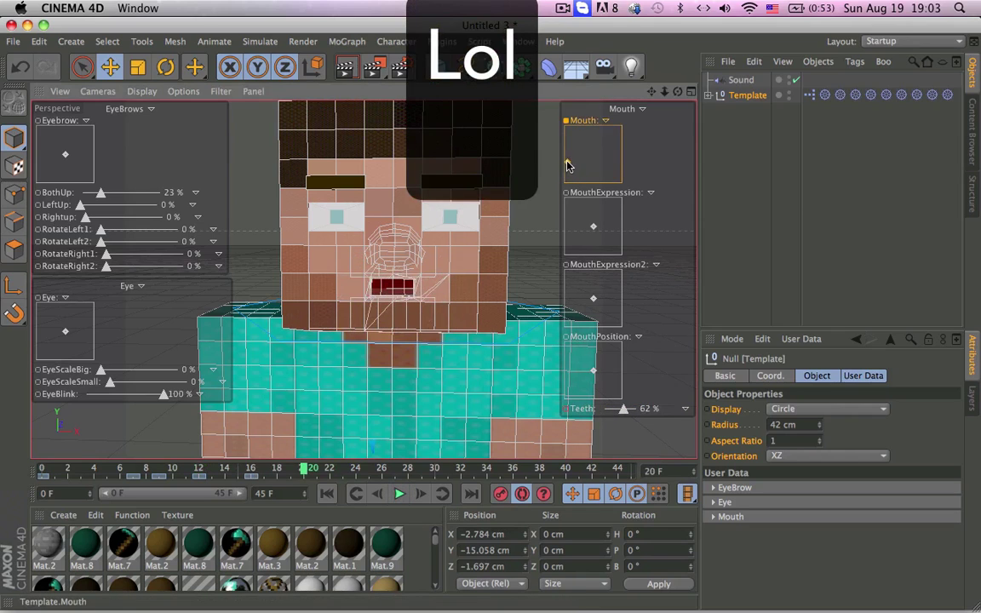
{"action": "left_click_drag", "start_coordinate": [343, 468], "coordinate": [356, 468]}
{"action": "mouse_move", "coordinate": [567, 163]}
{"action": "left_mouse_down"}
{"action": "mouse_move", "coordinate": [581, 165]}
{"action": "mouse_move", "coordinate": [578, 157]}
{"action": "left_mouse_up"}
Replay the animation from the start, then delete the keyframe at frame 28.
{"action": "left_click", "coordinate": [326, 493]}
{"action": "left_click", "coordinate": [398, 494]}
{"action": "left_click", "coordinate": [398, 494]}
{"action": "left_click_drag", "start_coordinate": [402, 467], "coordinate": [392, 467]}
{"action": "left_click", "coordinate": [406, 474]}
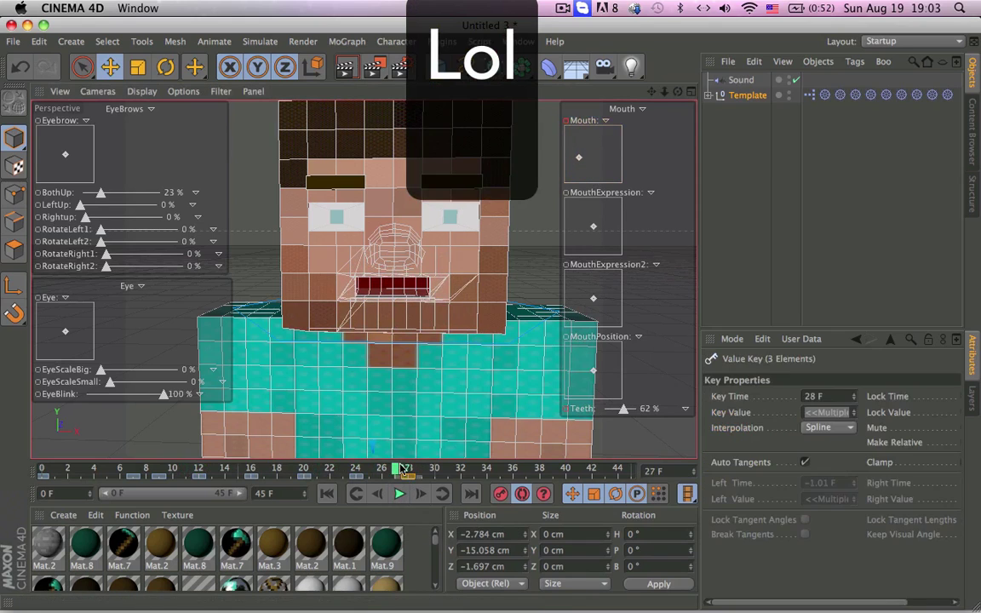
{"action": "key", "text": "Delete"}
Play the section from about frame 20 against the sound, then adjust the Mouth shape at frame 24.
{"action": "left_click", "coordinate": [406, 468]}
{"action": "left_click", "coordinate": [398, 494]}
{"action": "left_click", "coordinate": [399, 493]}
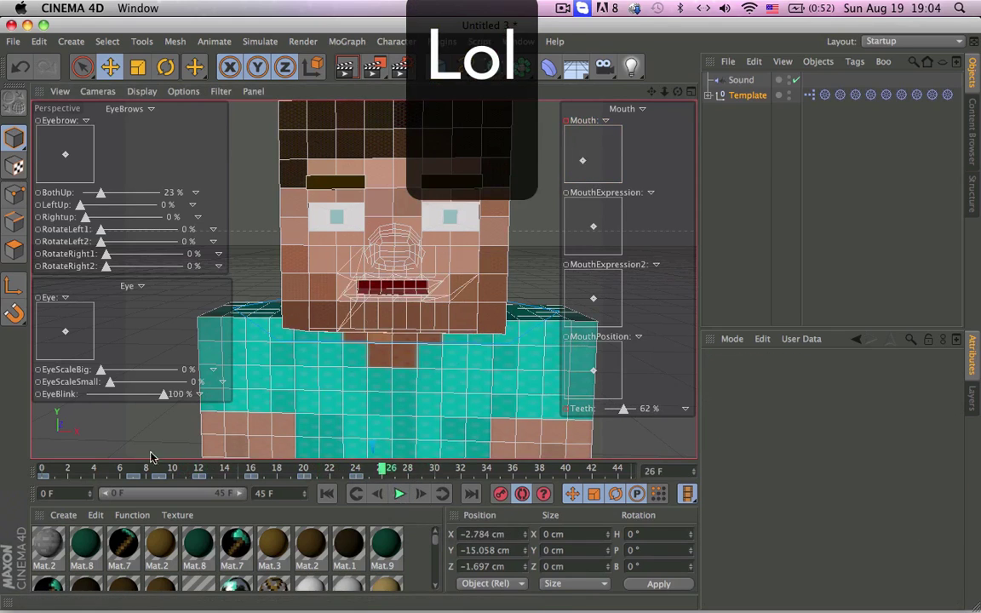
{"action": "left_click", "coordinate": [309, 471]}
{"action": "left_click", "coordinate": [398, 494]}
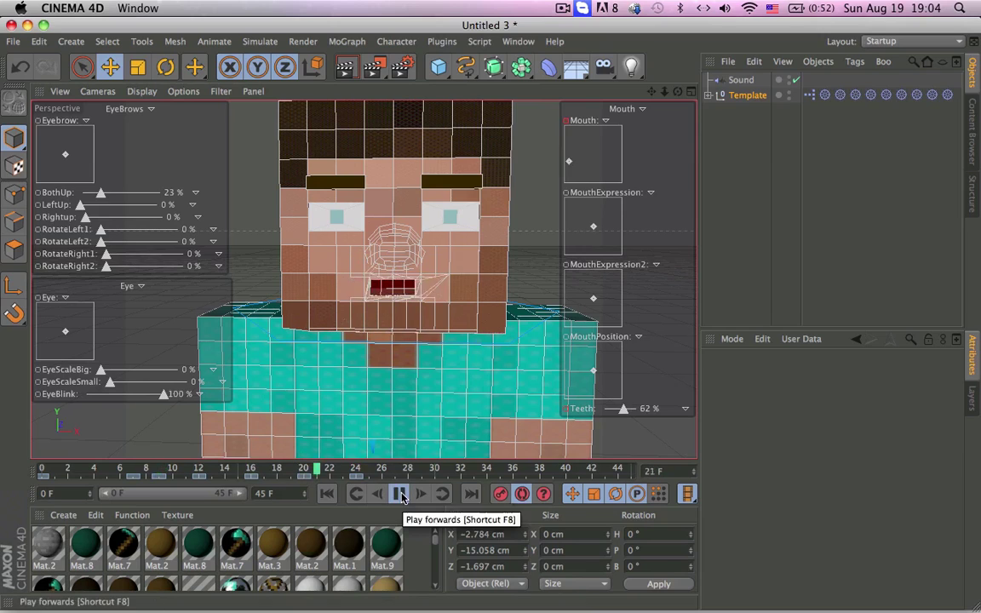
{"action": "left_click", "coordinate": [398, 494]}
{"action": "left_click", "coordinate": [358, 471]}
{"action": "mouse_move", "coordinate": [578, 160]}
{"action": "left_mouse_down"}
{"action": "mouse_move", "coordinate": [591, 169]}
{"action": "mouse_move", "coordinate": [587, 156]}
{"action": "mouse_move", "coordinate": [582, 168]}
{"action": "mouse_move", "coordinate": [556, 154]}
{"action": "mouse_move", "coordinate": [588, 174]}
{"action": "left_mouse_up"}
Replay the animation from the start, then key Mouth shapes at frames 27, 30 and 33, nearly closing the mouth at frame 33.
{"action": "left_click", "coordinate": [326, 494]}
{"action": "left_click", "coordinate": [398, 494]}
{"action": "left_click", "coordinate": [399, 494]}
{"action": "left_click", "coordinate": [358, 471]}
{"action": "left_click", "coordinate": [396, 470]}
{"action": "left_click", "coordinate": [435, 470]}
{"action": "left_click", "coordinate": [474, 470]}
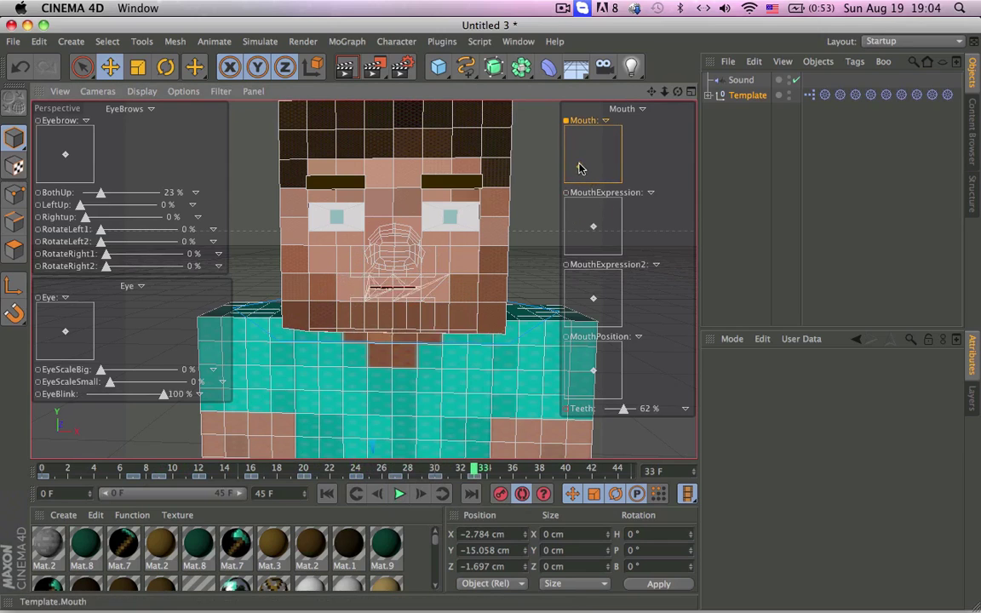
Select the group of keyframes from frame 20 onward, shift them slightly earlier, and play back the new timing.
{"action": "left_click", "coordinate": [399, 494]}
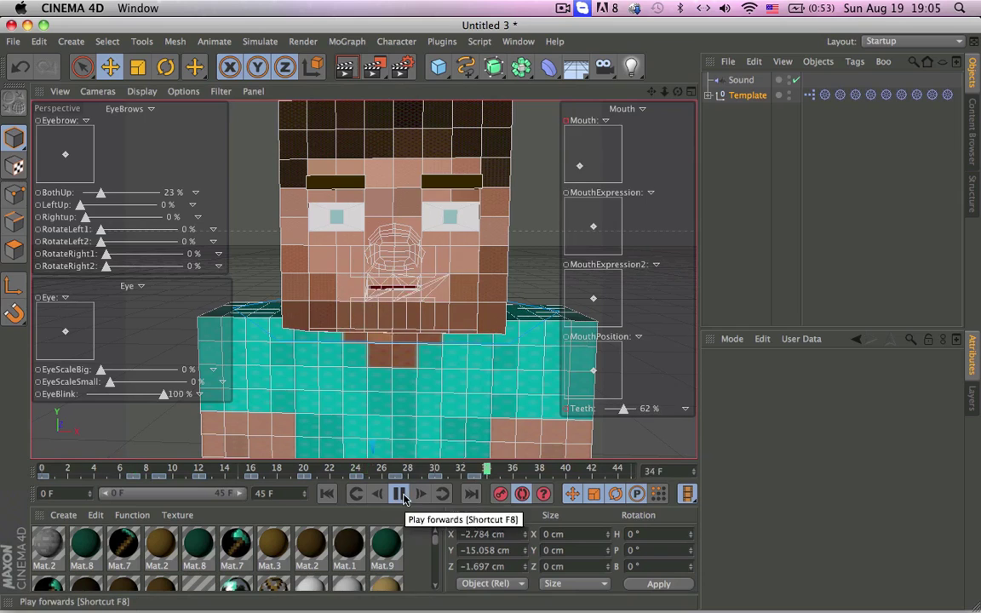
{"action": "left_click", "coordinate": [401, 494]}
{"action": "left_click", "coordinate": [274, 467]}
{"action": "left_click_drag", "start_coordinate": [290, 481], "coordinate": [509, 480]}
{"action": "left_click_drag", "start_coordinate": [474, 477], "coordinate": [447, 476]}
{"action": "left_click", "coordinate": [398, 494]}
{"action": "left_click", "coordinate": [398, 494]}
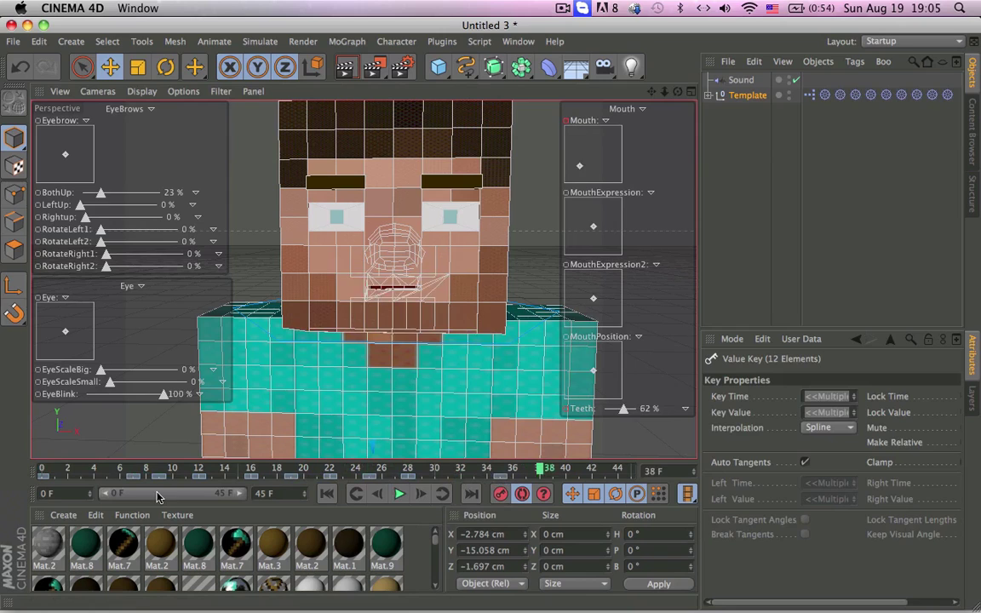
{"action": "left_click", "coordinate": [398, 494]}
{"action": "left_click", "coordinate": [399, 494]}
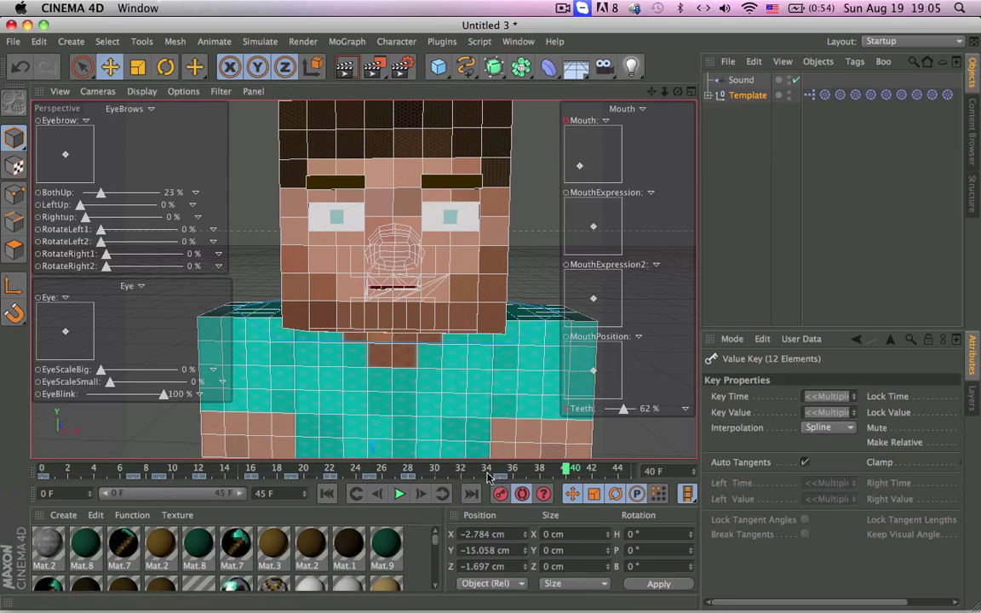
Play the retimed animation, scrub through the timeline, and lower the Teeth value at frame 26.
{"action": "left_click", "coordinate": [401, 494]}
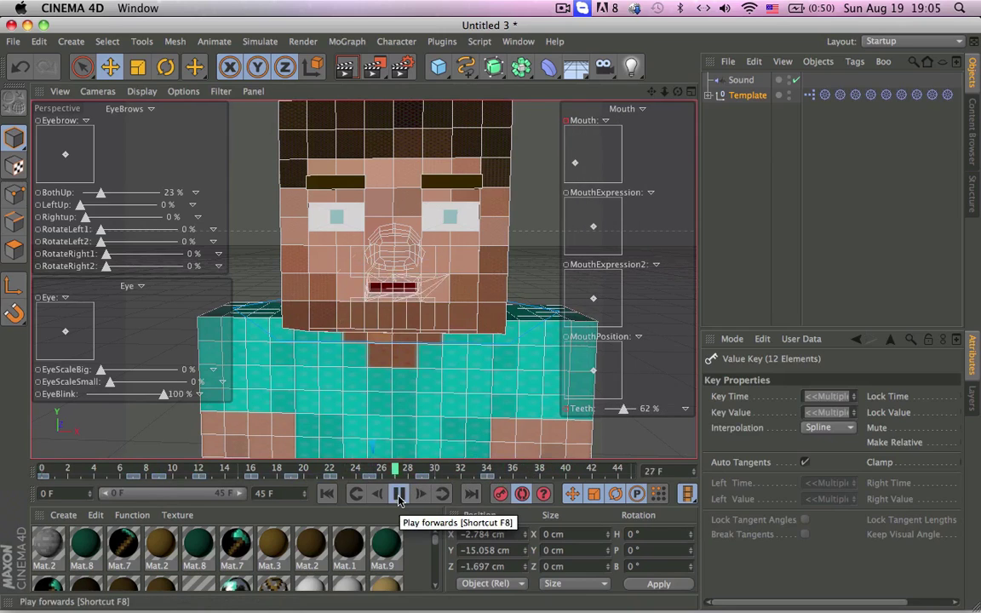
{"action": "left_click", "coordinate": [400, 494]}
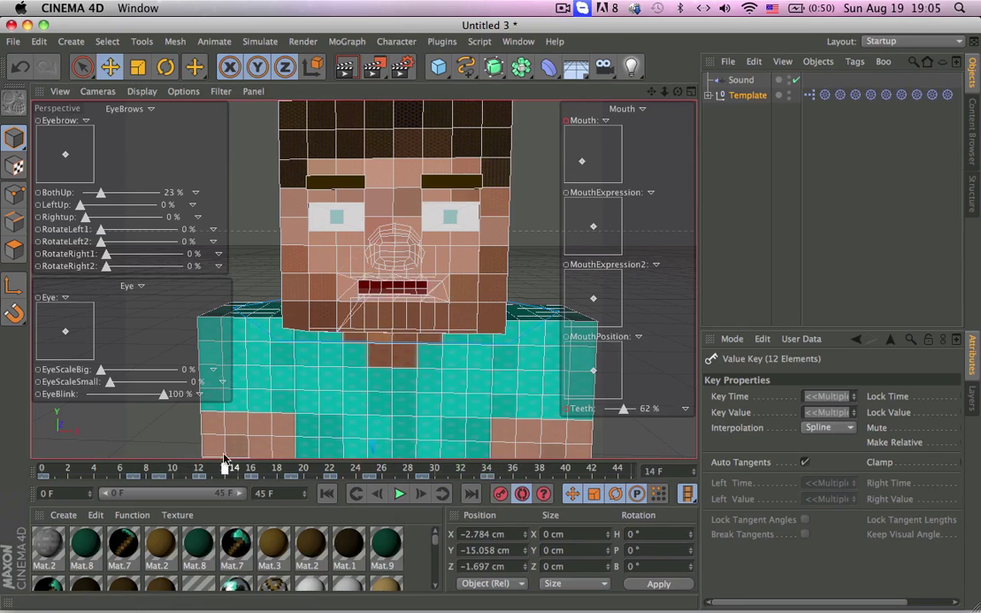
{"action": "left_click", "coordinate": [194, 470]}
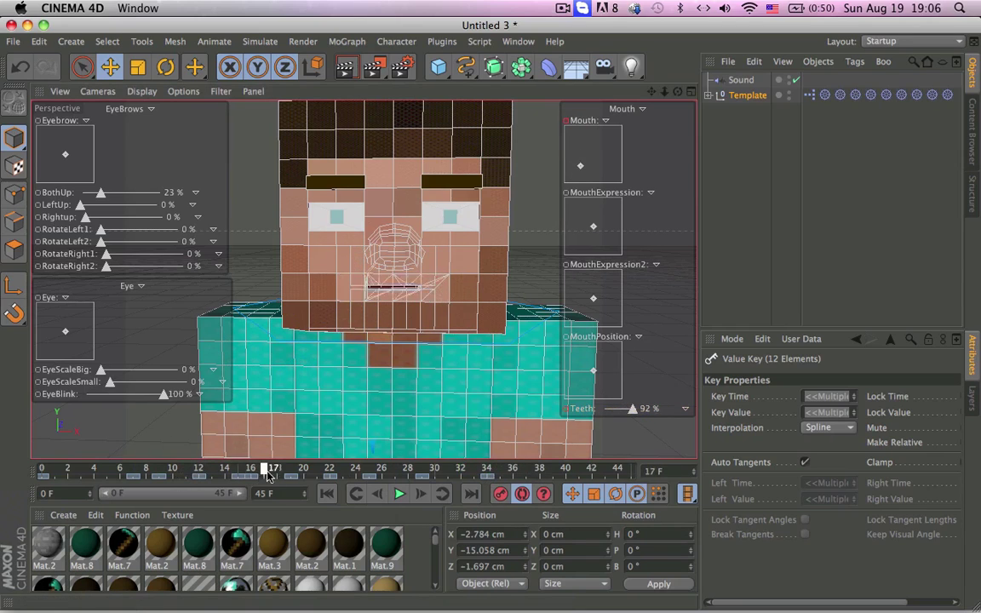
{"action": "left_click_drag", "start_coordinate": [340, 479], "coordinate": [410, 474]}
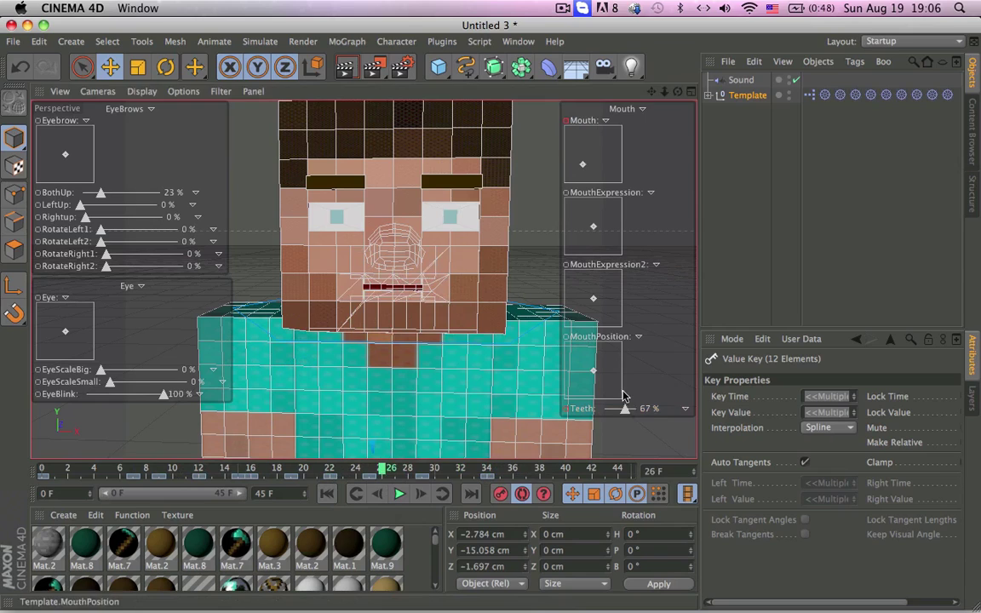
{"action": "left_click_drag", "start_coordinate": [626, 408], "coordinate": [609, 409]}
{"action": "left_click", "coordinate": [582, 8]}
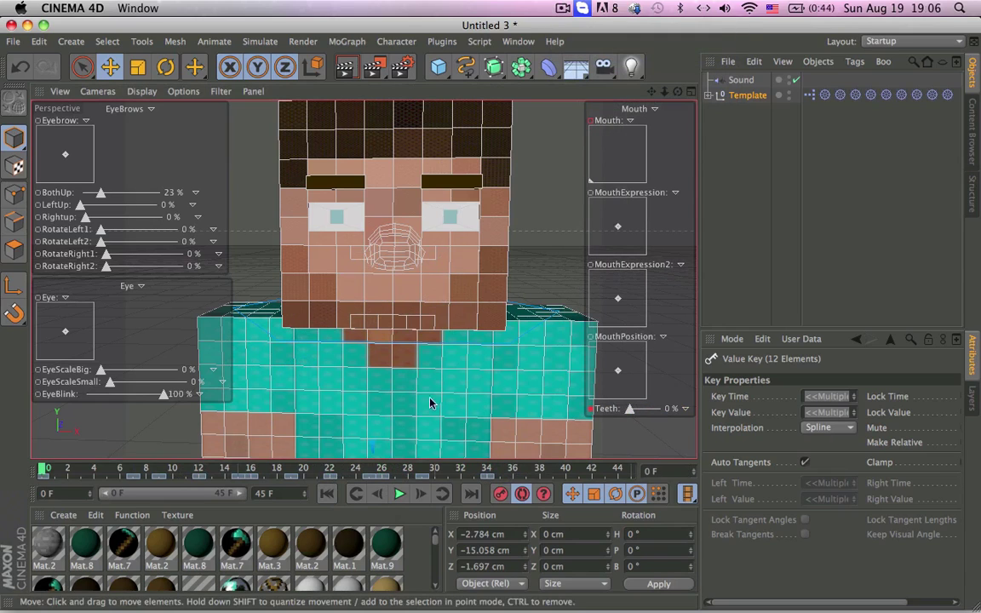
Play the animation from the start, then set Teeth to 49% at frame 29.
{"action": "left_click", "coordinate": [398, 494]}
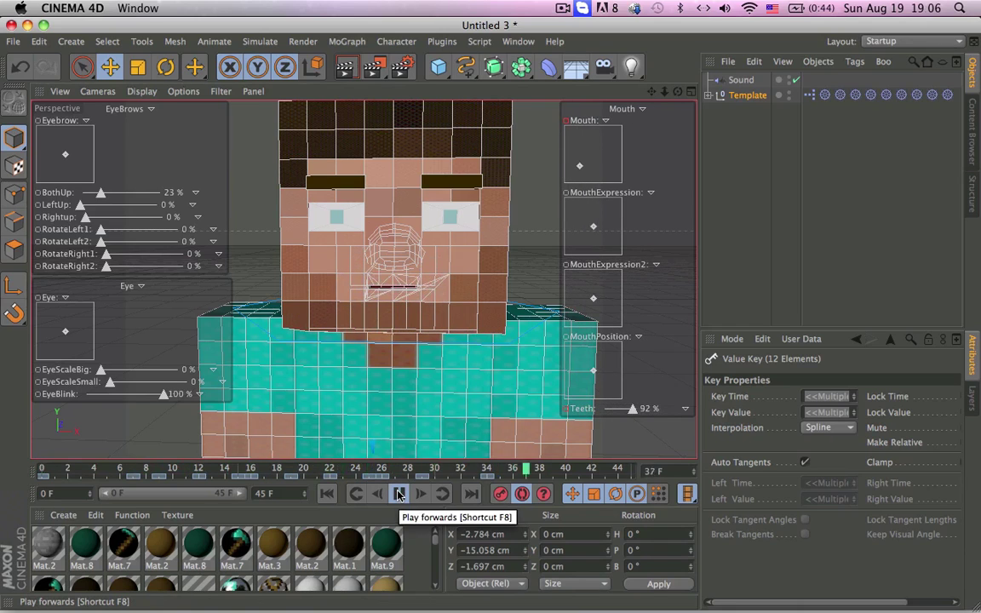
{"action": "left_click", "coordinate": [398, 494]}
{"action": "left_click_drag", "start_coordinate": [442, 473], "coordinate": [412, 468]}
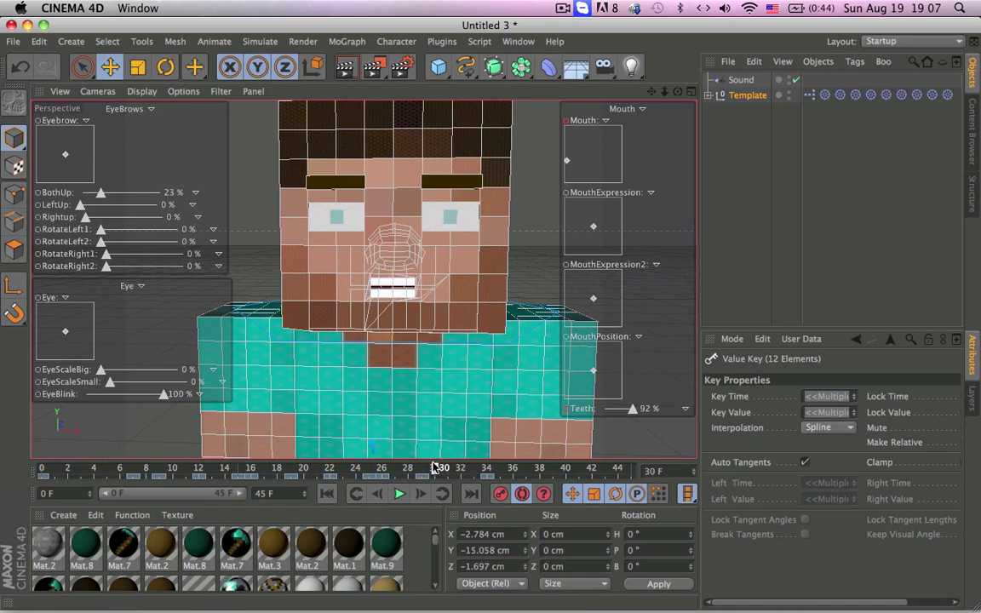
{"action": "left_click_drag", "start_coordinate": [631, 410], "coordinate": [621, 413]}
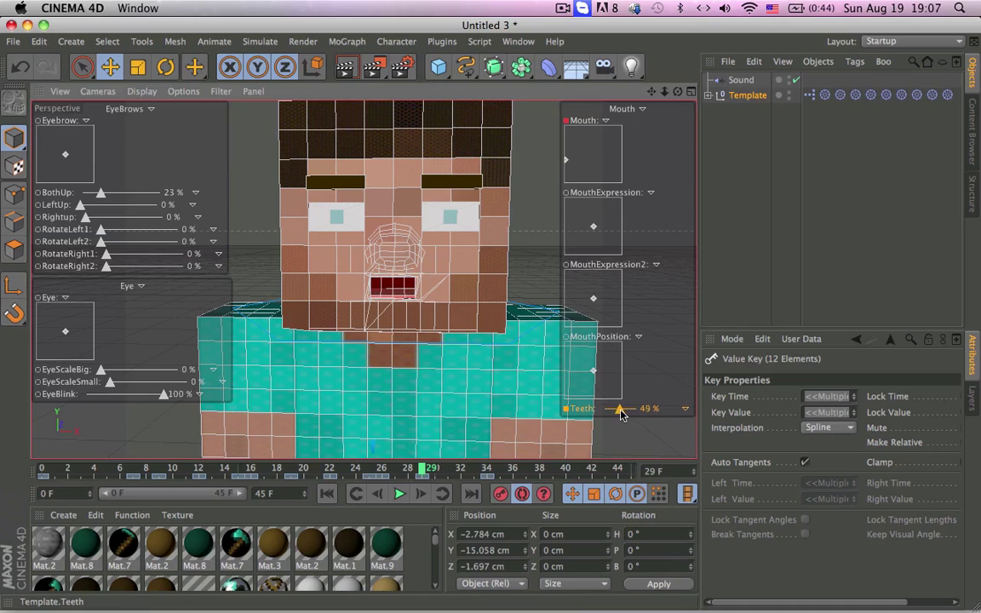
Replay the mouth and teeth animation against the sound, then return the timeline to frame 0.
{"action": "left_click", "coordinate": [400, 495]}
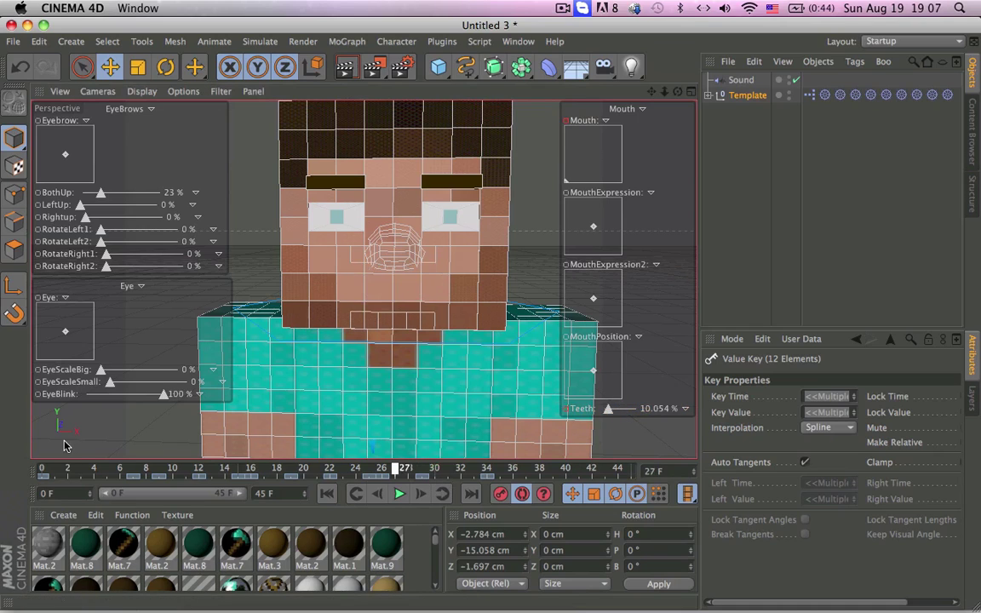
{"action": "left_click", "coordinate": [400, 494]}
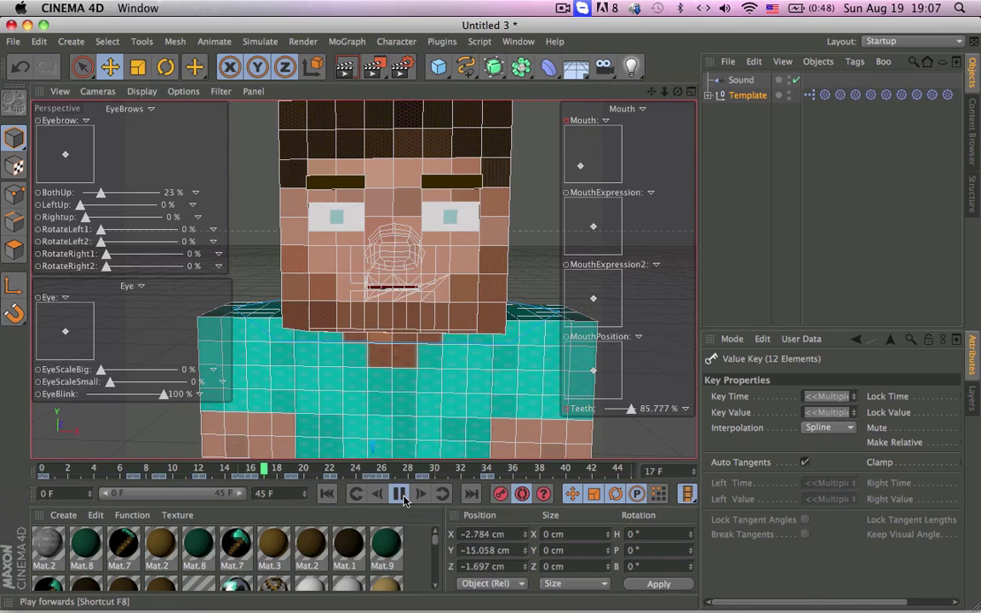
{"action": "left_click", "coordinate": [294, 474]}
{"action": "left_click_drag", "start_coordinate": [311, 470], "coordinate": [41, 473]}
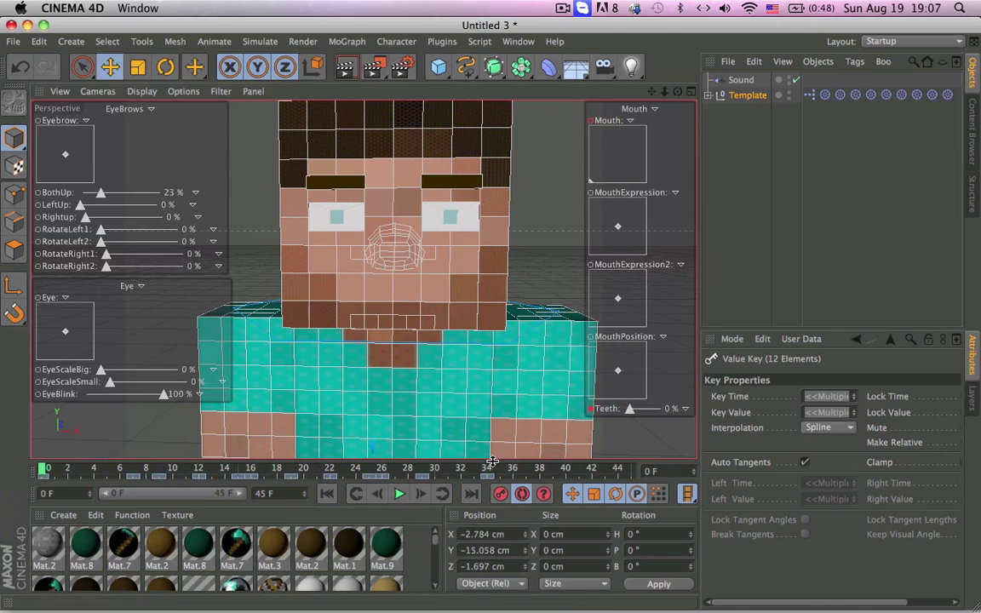
Examine the character's head from the front, the side and below at frame 0.
{"action": "left_click_drag", "start_coordinate": [426, 235], "coordinate": [430, 298], "text": "alt"}
{"action": "right_click_drag", "start_coordinate": [448, 298], "coordinate": [520, 310], "text": "alt"}
{"action": "left_click_drag", "start_coordinate": [520, 310], "coordinate": [424, 237], "text": "alt"}
{"action": "right_click_drag", "start_coordinate": [472, 279], "coordinate": [369, 262], "text": "alt"}
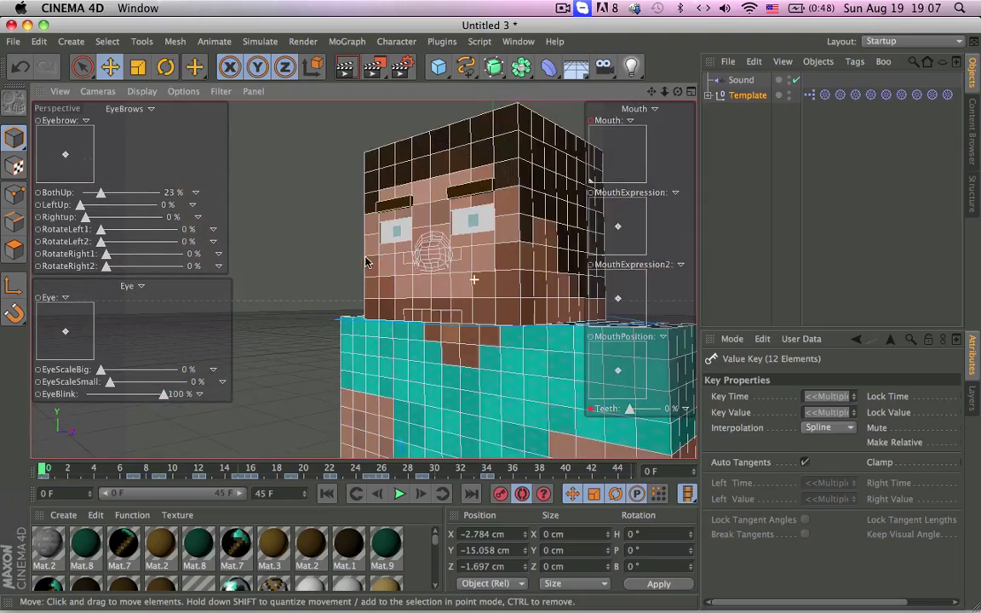
{"action": "left_click_drag", "start_coordinate": [418, 282], "coordinate": [445, 274], "text": "alt"}
{"action": "right_click_drag", "start_coordinate": [426, 219], "coordinate": [514, 268], "text": "alt"}
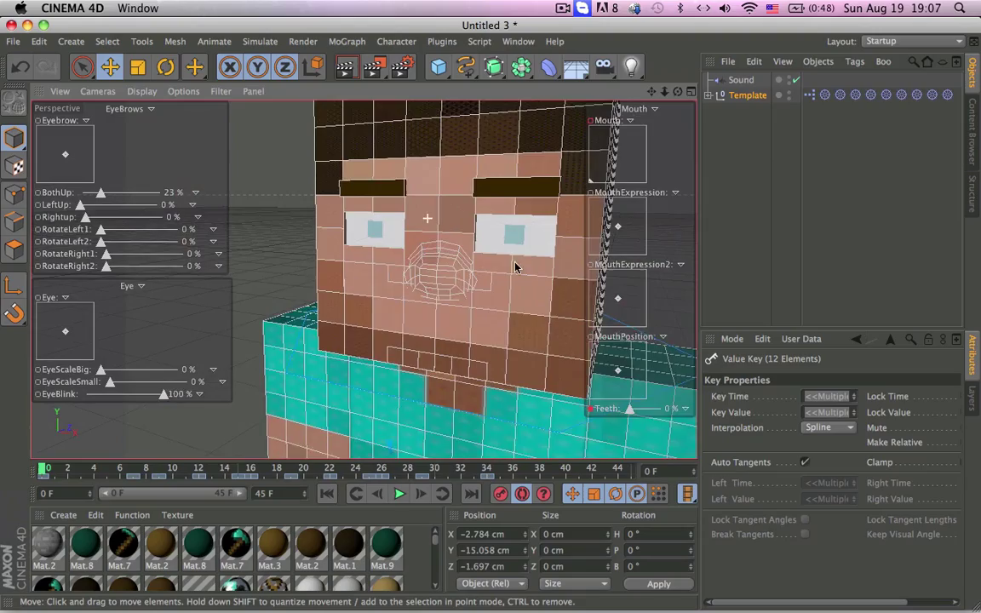
{"action": "left_click_drag", "start_coordinate": [431, 324], "coordinate": [206, 117], "text": "alt"}
{"action": "left_click_drag", "start_coordinate": [485, 414], "coordinate": [406, 377], "text": "alt"}
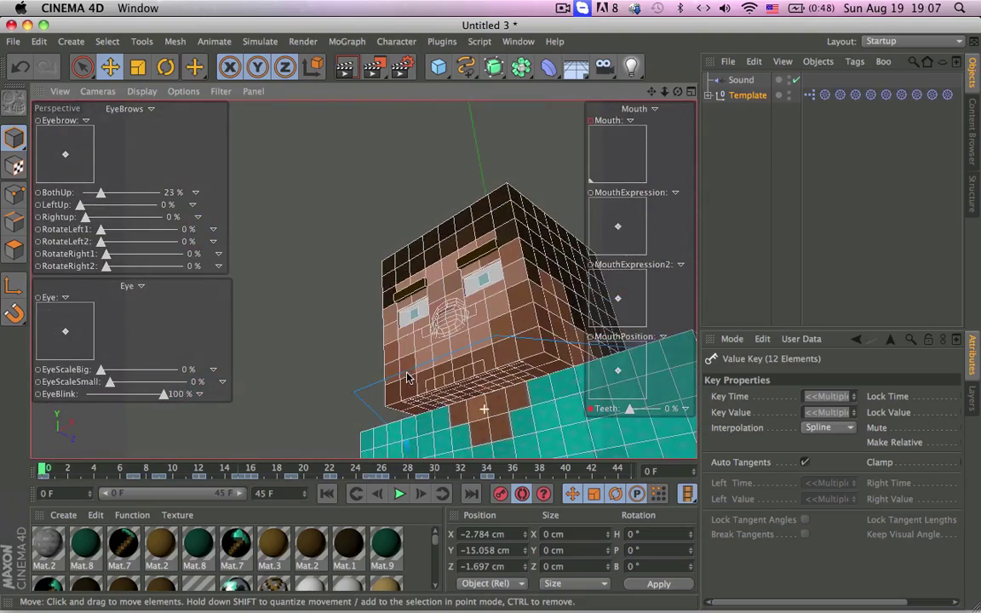
{"action": "middle_click_drag", "start_coordinate": [519, 404], "coordinate": [453, 288], "text": "alt"}
{"action": "right_click_drag", "start_coordinate": [421, 226], "coordinate": [596, 340], "text": "alt"}
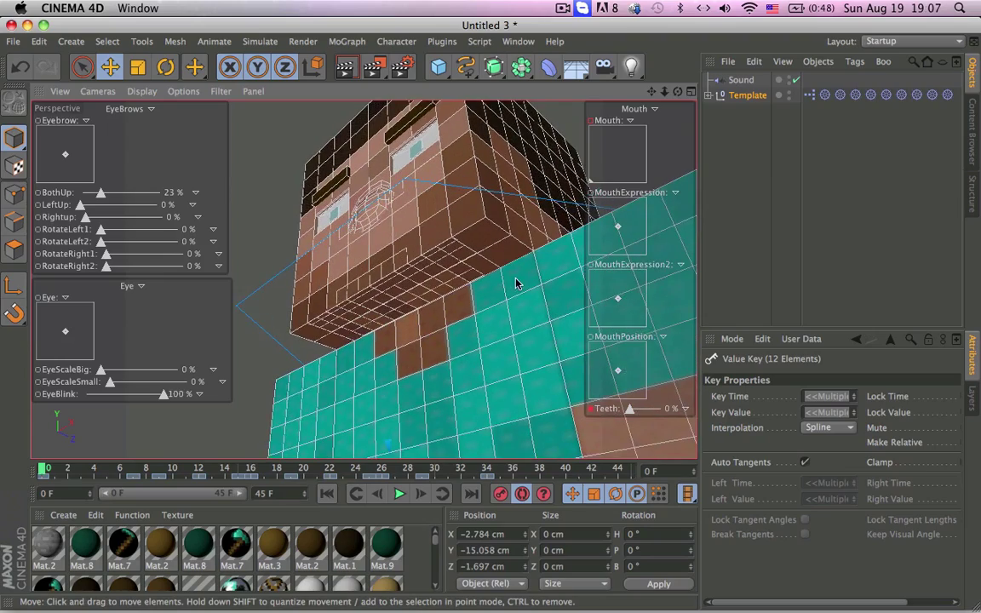
{"action": "left_click_drag", "start_coordinate": [515, 279], "coordinate": [535, 359], "text": "alt"}
{"action": "middle_click_drag", "start_coordinate": [507, 236], "coordinate": [503, 279], "text": "alt"}
{"action": "left_click_drag", "start_coordinate": [503, 277], "coordinate": [521, 354], "text": "alt"}
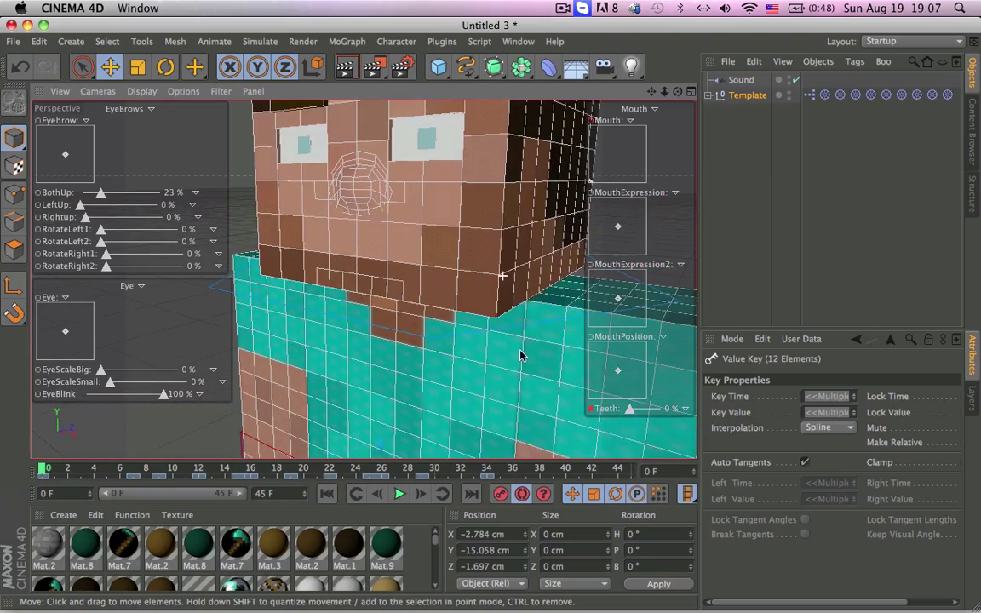
{"action": "middle_click_drag", "start_coordinate": [490, 281], "coordinate": [523, 445], "text": "alt"}
{"action": "left_click_drag", "start_coordinate": [481, 425], "coordinate": [253, 218], "text": "alt"}
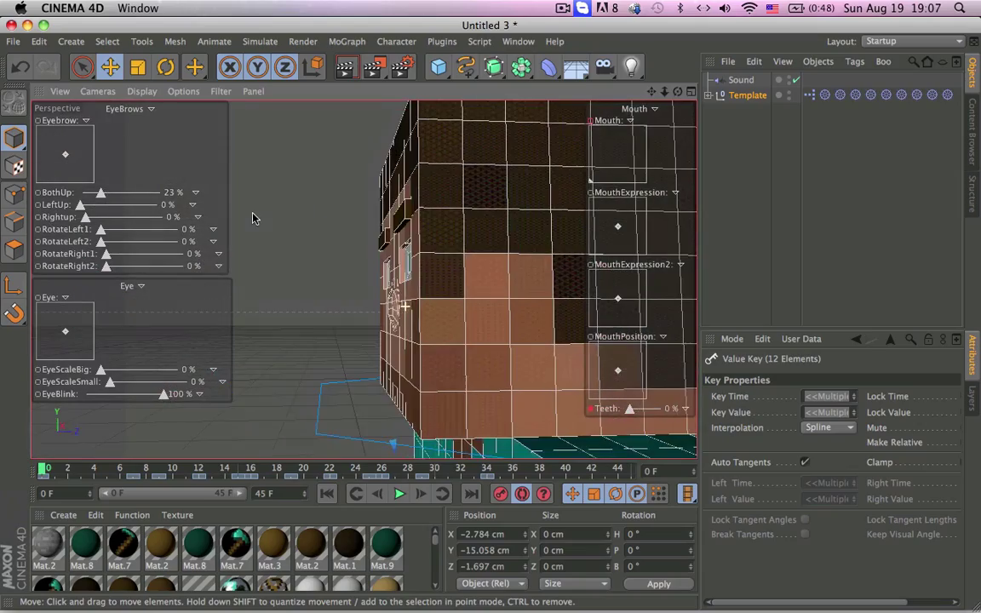
{"action": "left_click_drag", "start_coordinate": [483, 358], "coordinate": [486, 267], "text": "alt"}
{"action": "left_click_drag", "start_coordinate": [396, 453], "coordinate": [426, 332], "text": "alt"}
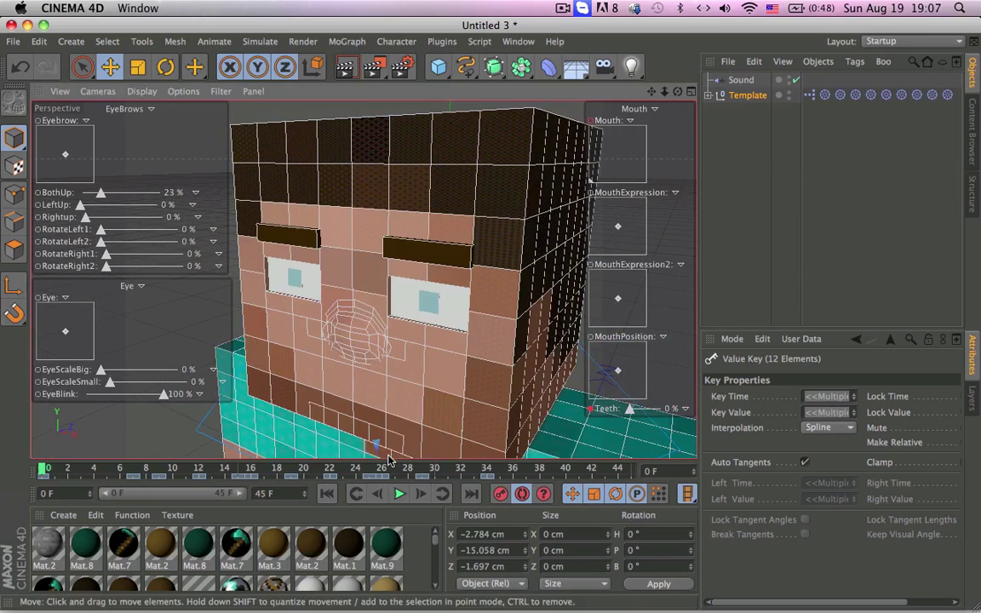
{"action": "right_click_drag", "start_coordinate": [425, 332], "coordinate": [427, 219], "text": "alt"}
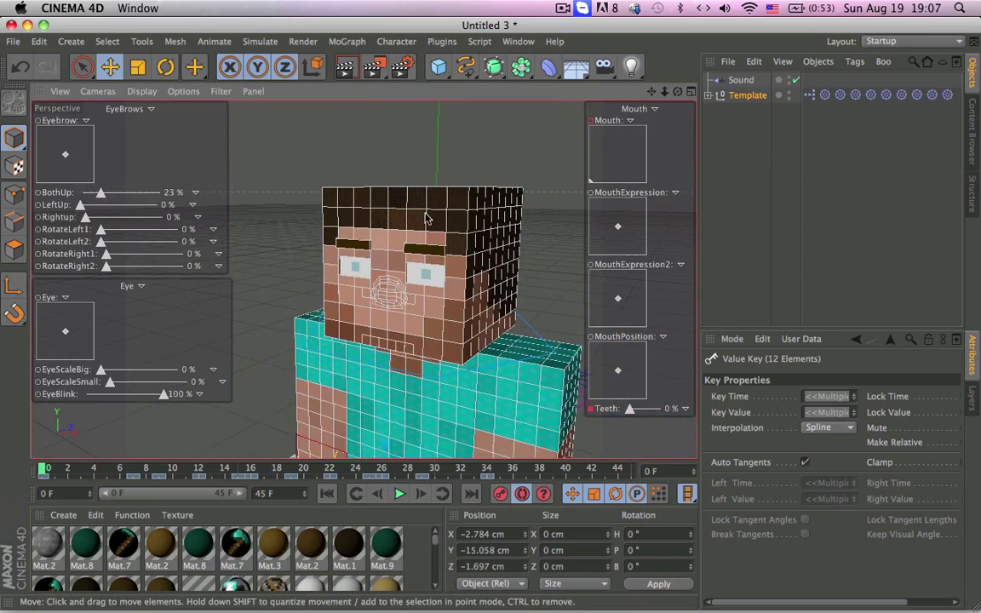
Switch to Audacity and select the whole recorded voice clip.
{"action": "key", "text": "F3"}
{"action": "left_click", "coordinate": [431, 357]}
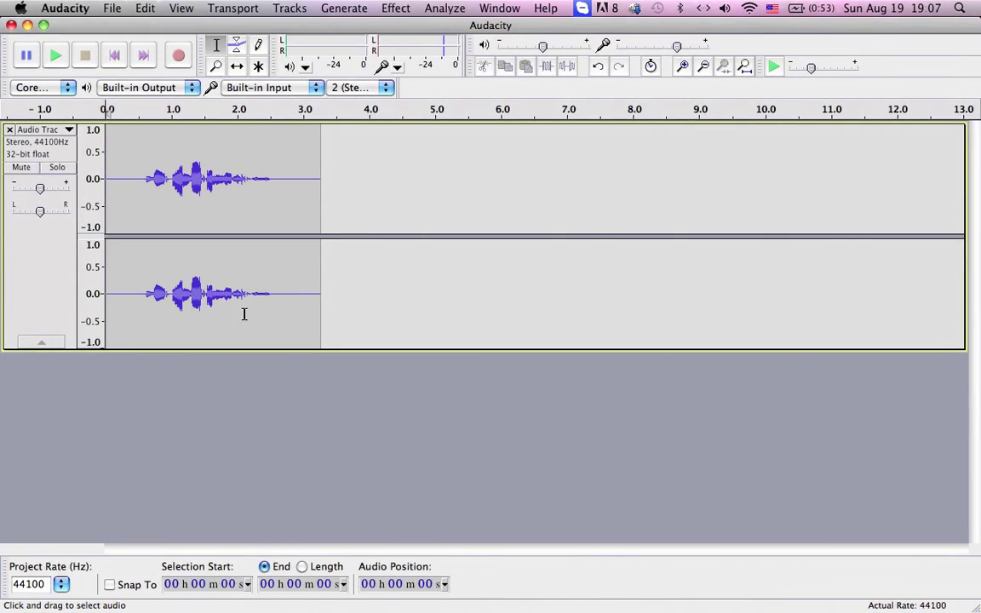
{"action": "left_click_drag", "start_coordinate": [245, 314], "coordinate": [78, 299]}
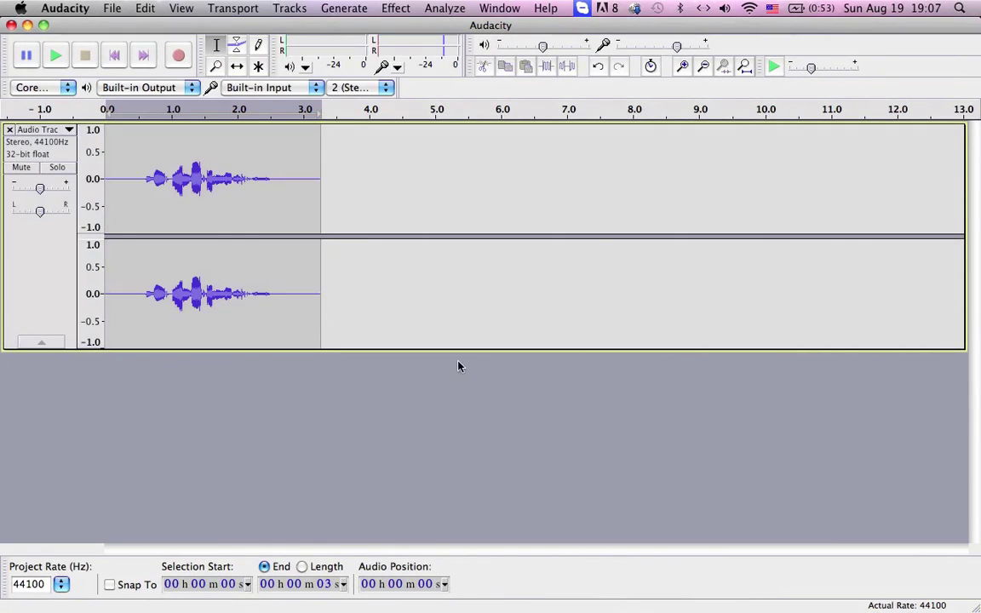
Set the audio track's sample rate to a custom value of 30000 Hz to slow the voice clip down.
{"action": "left_click", "coordinate": [47, 135]}
{"action": "left_click", "coordinate": [280, 332]}
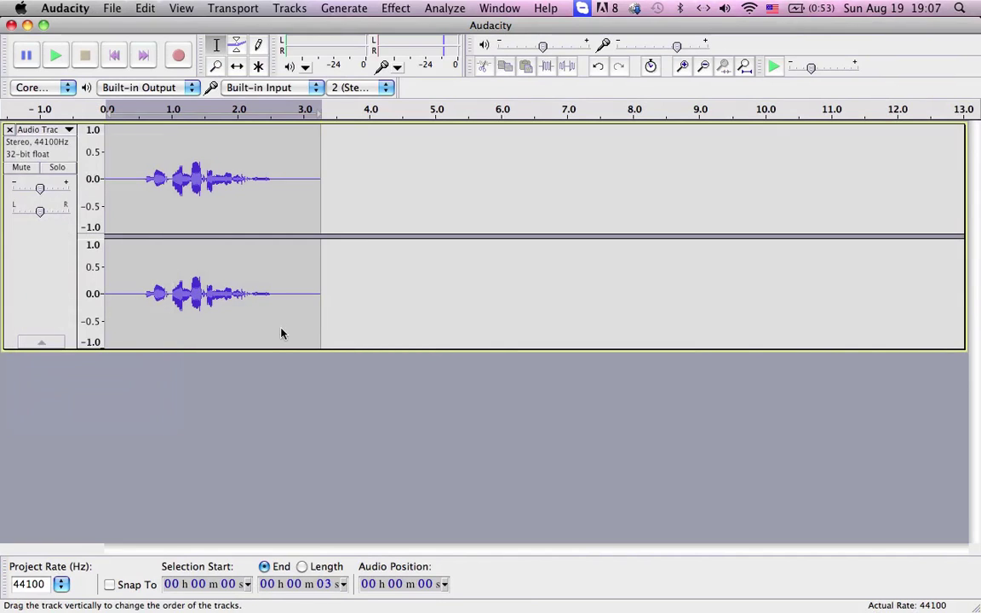
{"action": "left_click", "coordinate": [46, 129]}
{"action": "mouse_move", "coordinate": [94, 407]}
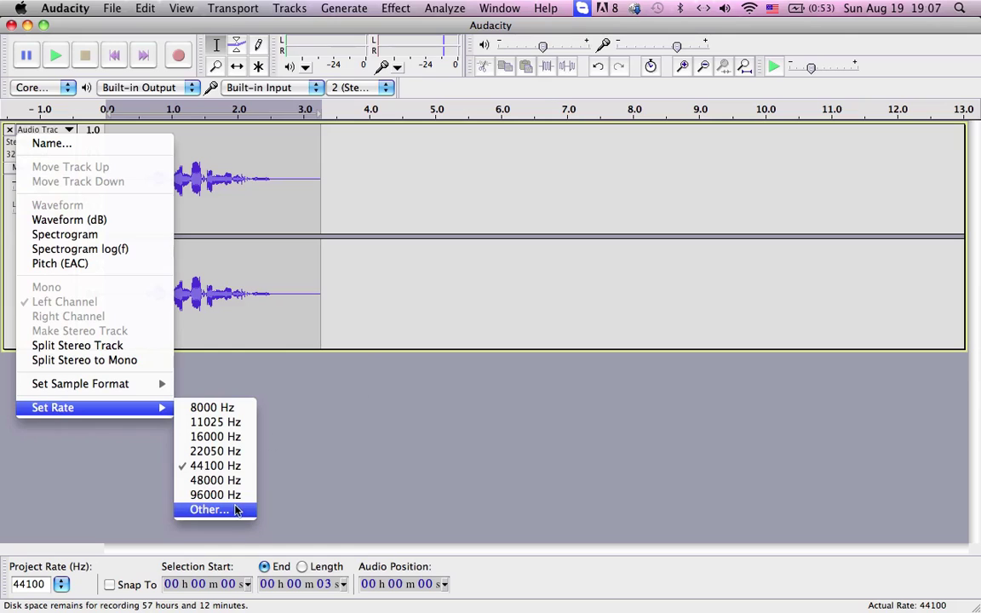
{"action": "left_click", "coordinate": [208, 509]}
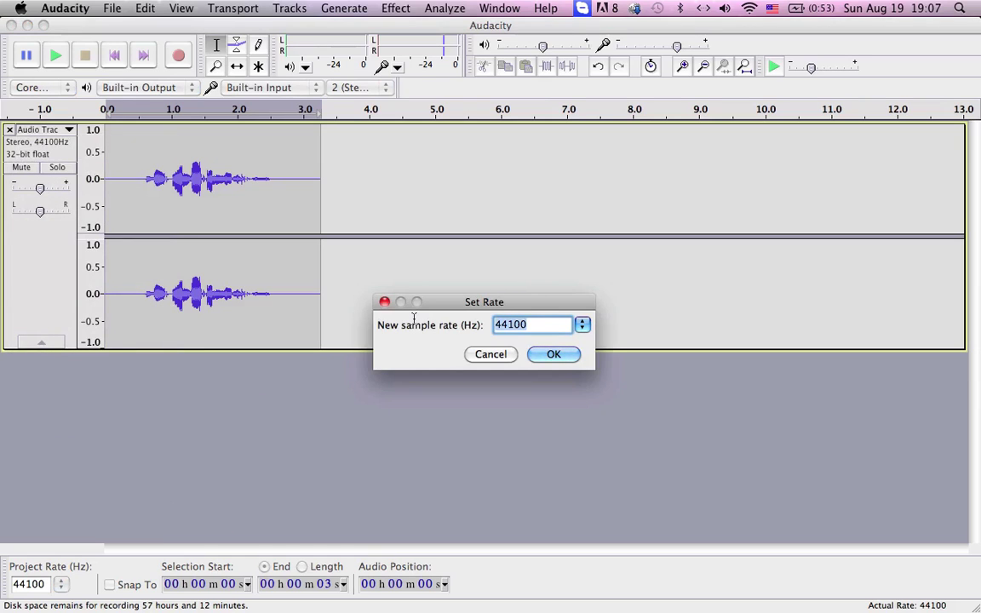
{"action": "left_click", "coordinate": [561, 348]}
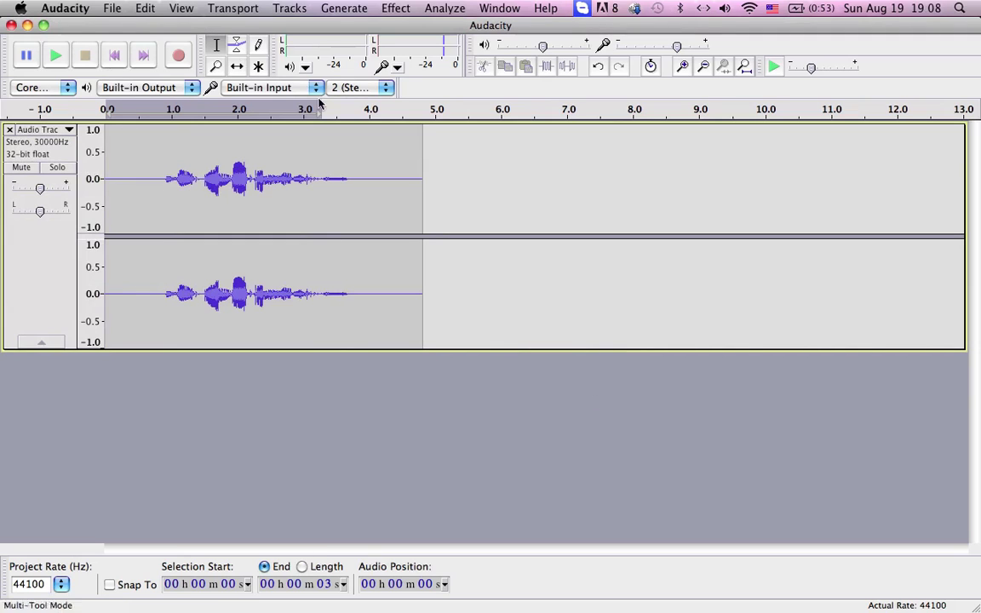
Play the slowed voice clip from the start of the track and stop the playback.
{"action": "left_click", "coordinate": [344, 103]}
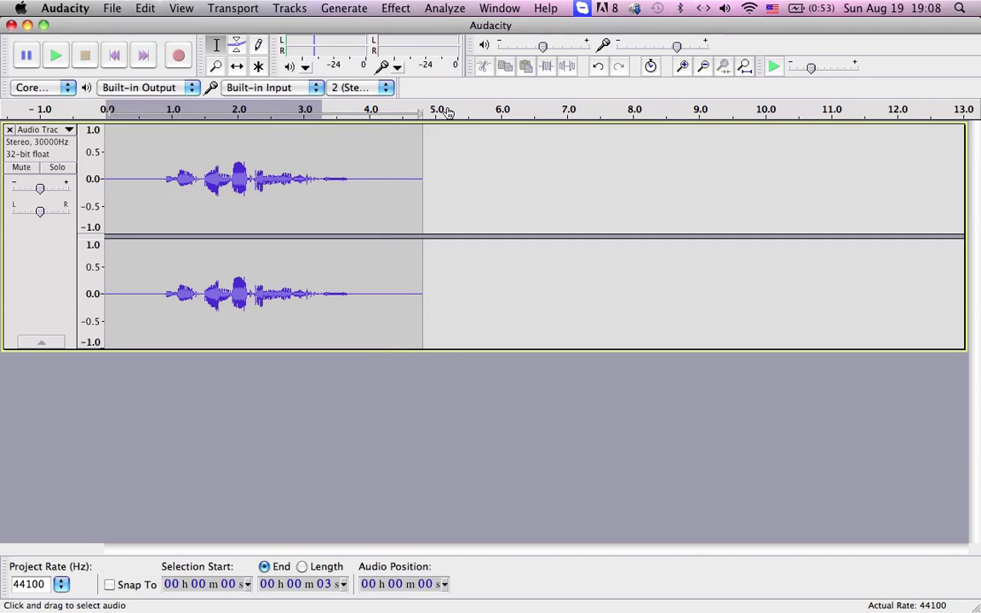
{"action": "left_click", "coordinate": [233, 171]}
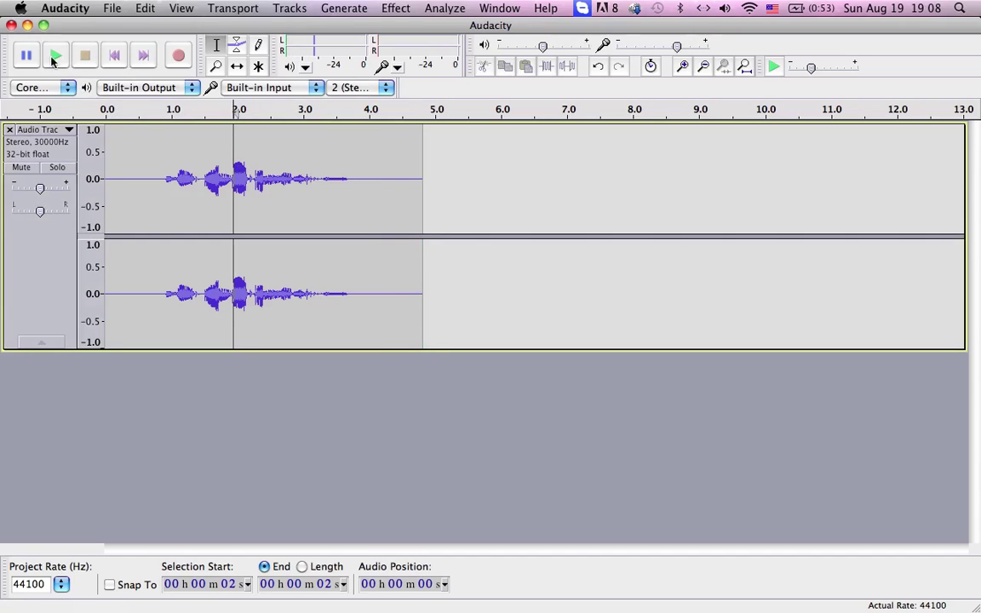
{"action": "left_click", "coordinate": [105, 132]}
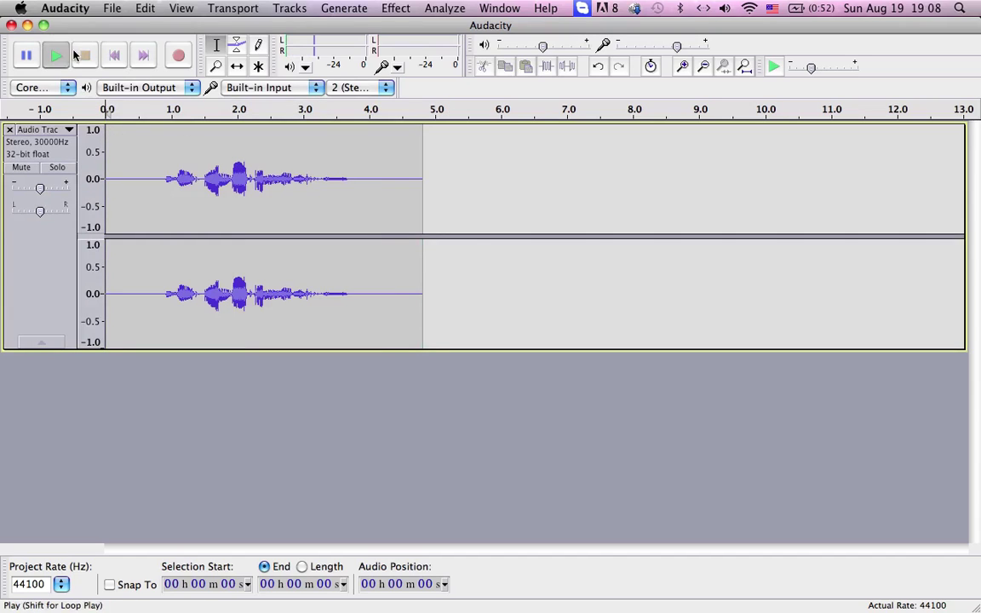
{"action": "left_click", "coordinate": [58, 55]}
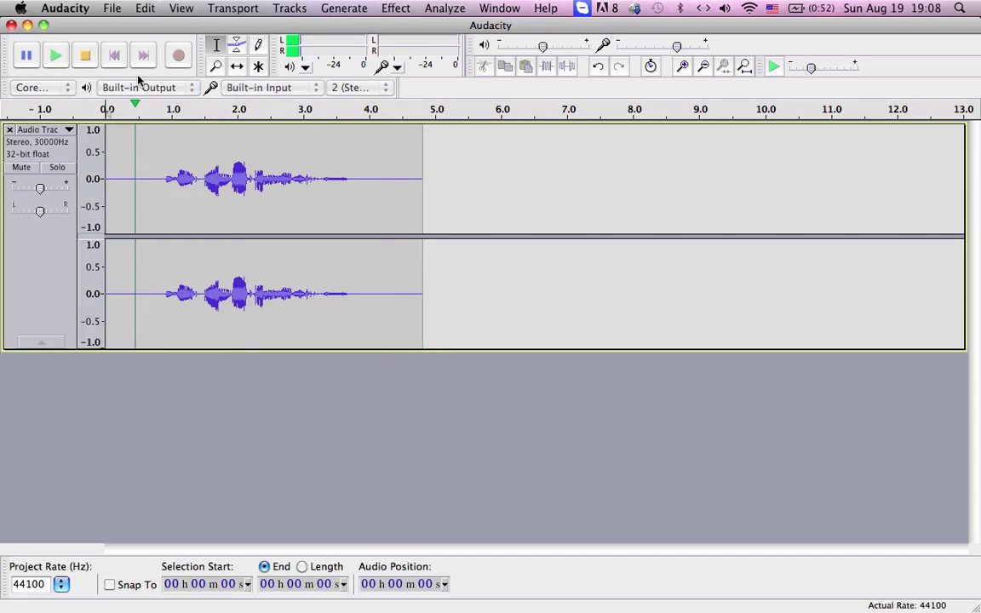
{"action": "left_click", "coordinate": [84, 55]}
Set the audio track's sample rate to 22050 Hz and play the clip from the start.
{"action": "left_click", "coordinate": [44, 132]}
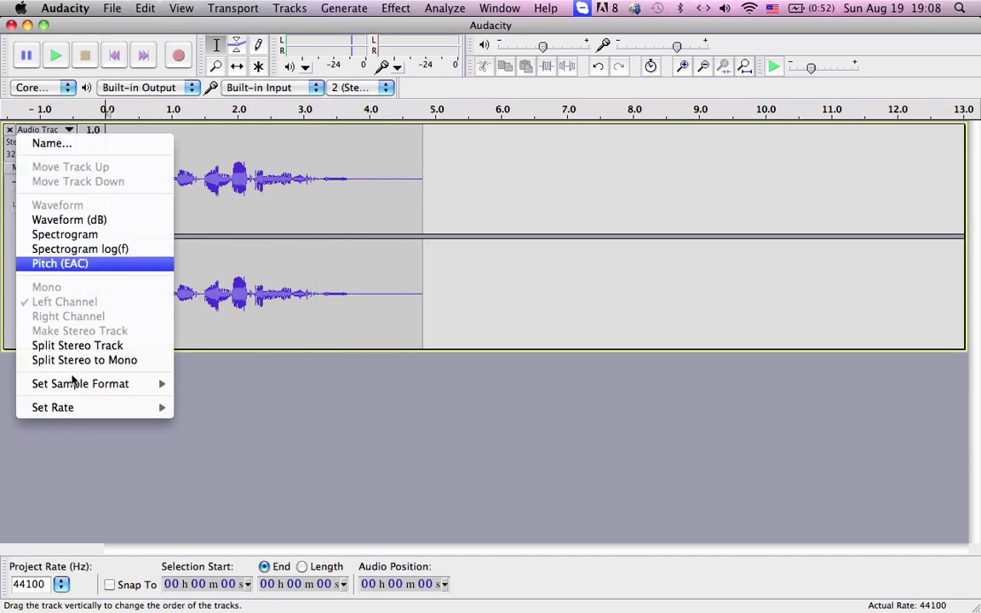
{"action": "mouse_move", "coordinate": [73, 407]}
{"action": "left_click", "coordinate": [232, 451]}
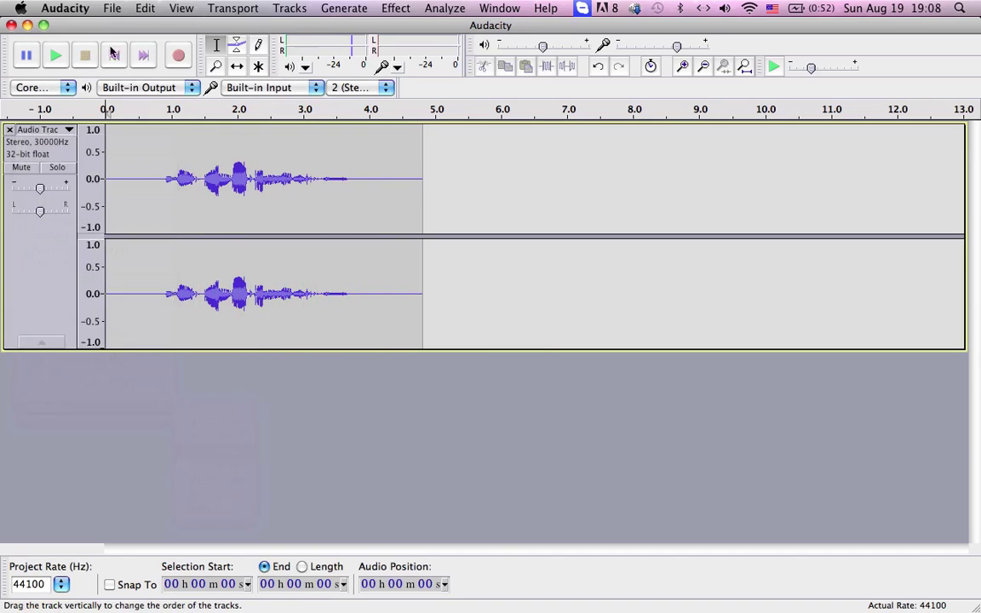
{"action": "left_click", "coordinate": [56, 55]}
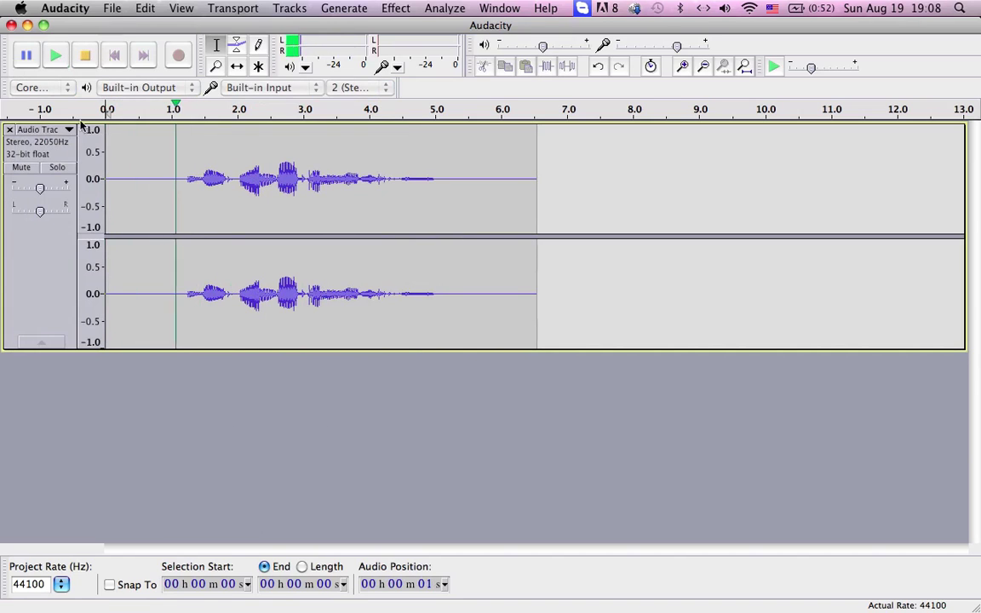
{"action": "left_click", "coordinate": [47, 130]}
{"action": "mouse_move", "coordinate": [104, 405]}
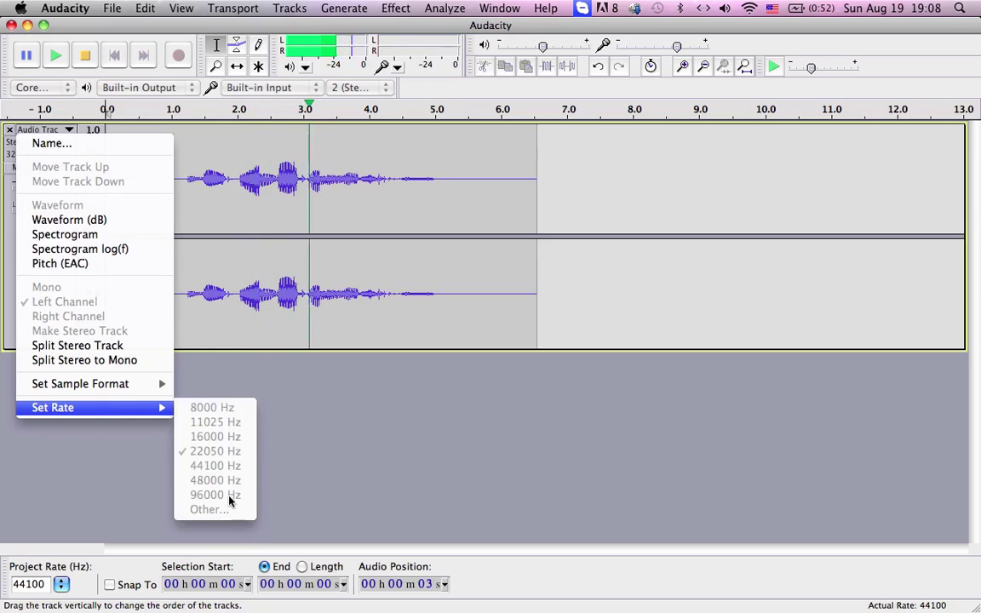
{"action": "left_click", "coordinate": [189, 258]}
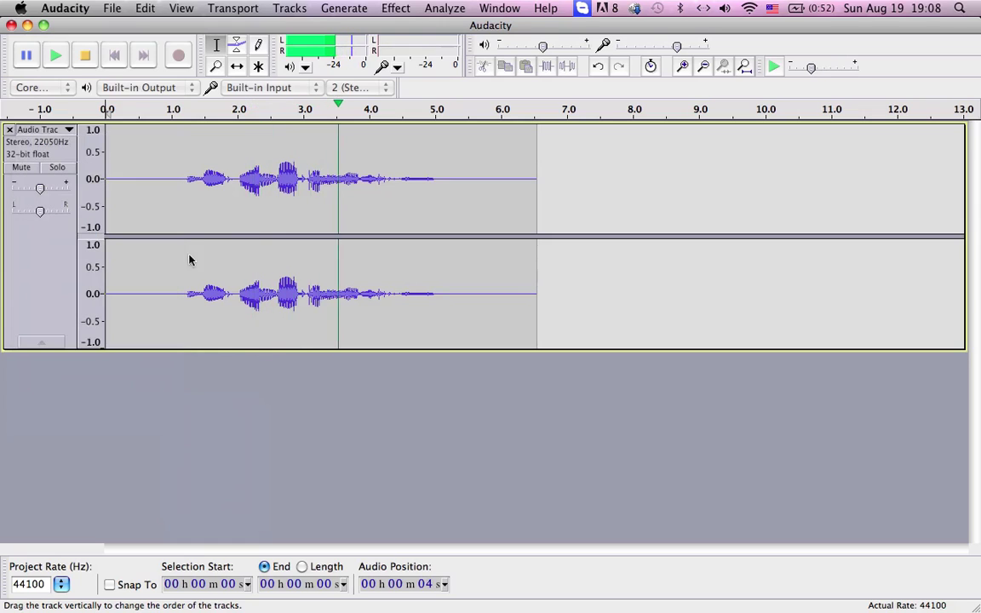
Stop the playback, set the audio track's sample rate to 96000 Hz and play the sped-up clip.
{"action": "left_click", "coordinate": [86, 56]}
{"action": "left_click", "coordinate": [42, 132]}
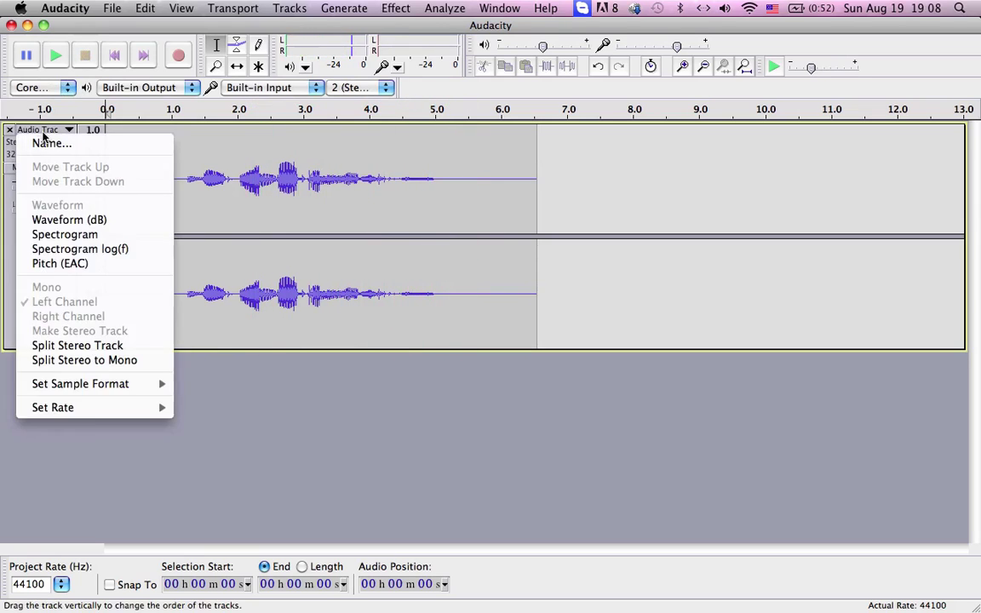
{"action": "mouse_move", "coordinate": [92, 410]}
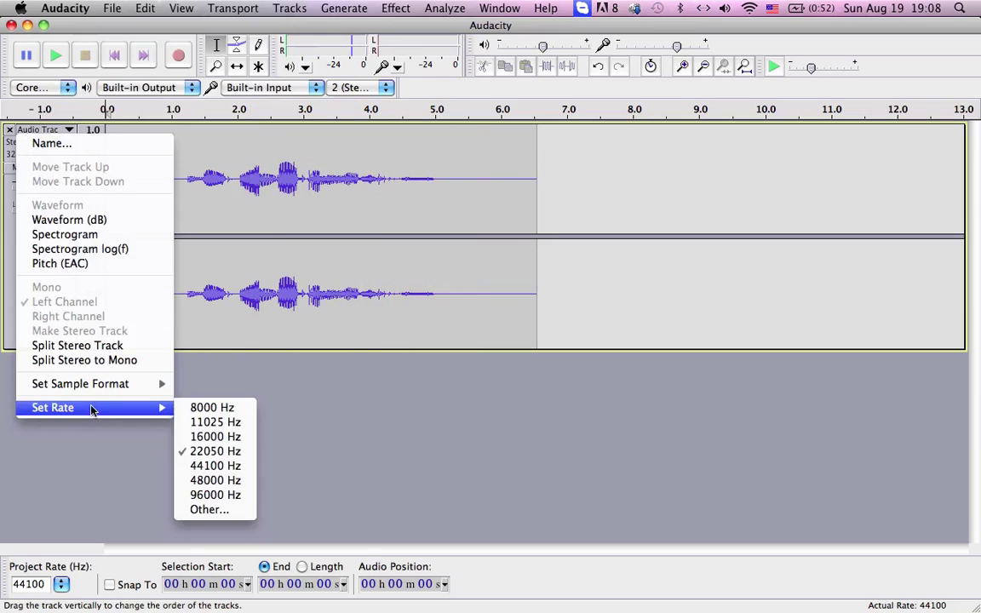
{"action": "left_click", "coordinate": [218, 494]}
{"action": "left_click", "coordinate": [46, 59]}
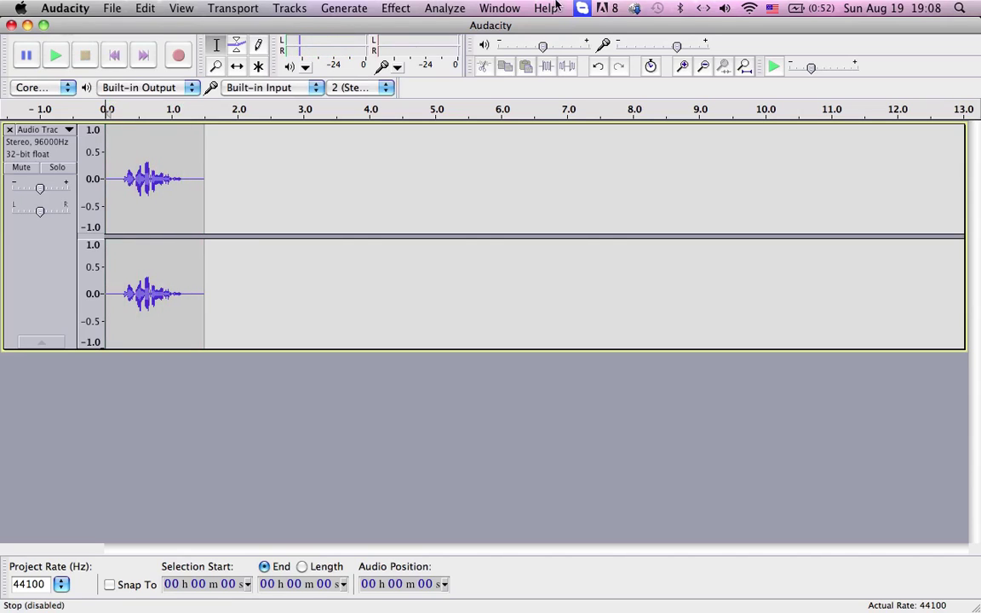
Show an overview of all open windows to switch away from Audacity.
{"action": "key", "text": "F9"}
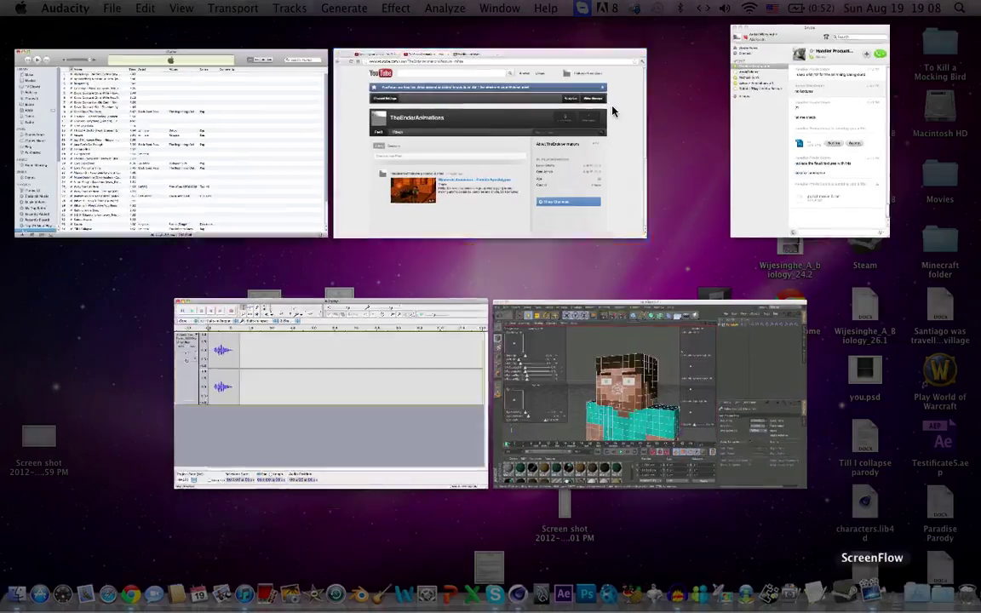